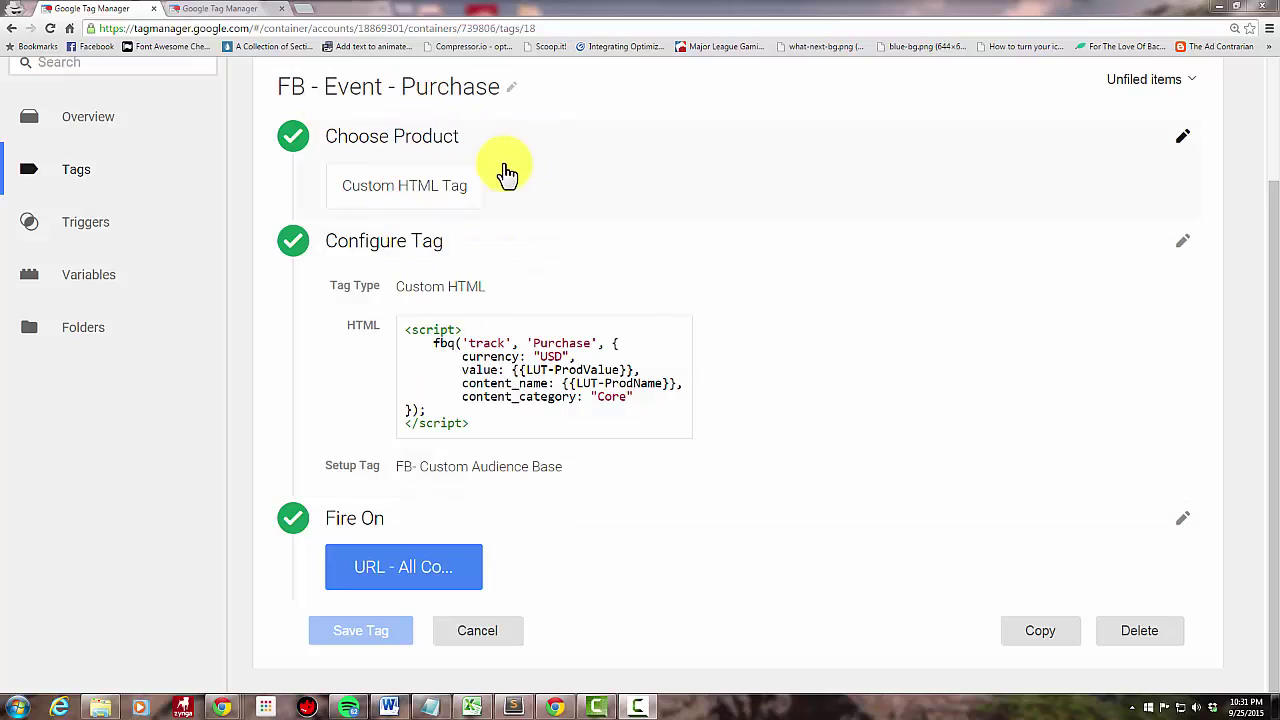
- Open the configuration of the FB - Event - Purchase tag and select its entire tracking script
click(694, 187)
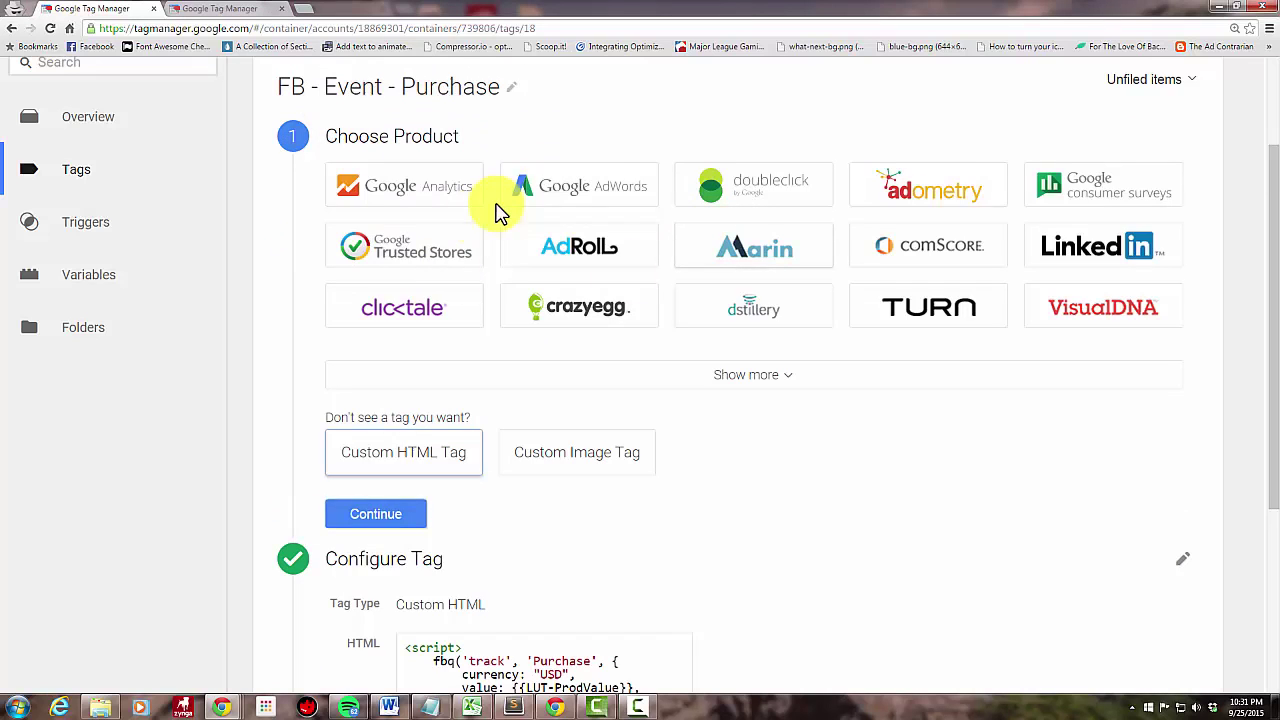
click(395, 516)
click(775, 366)
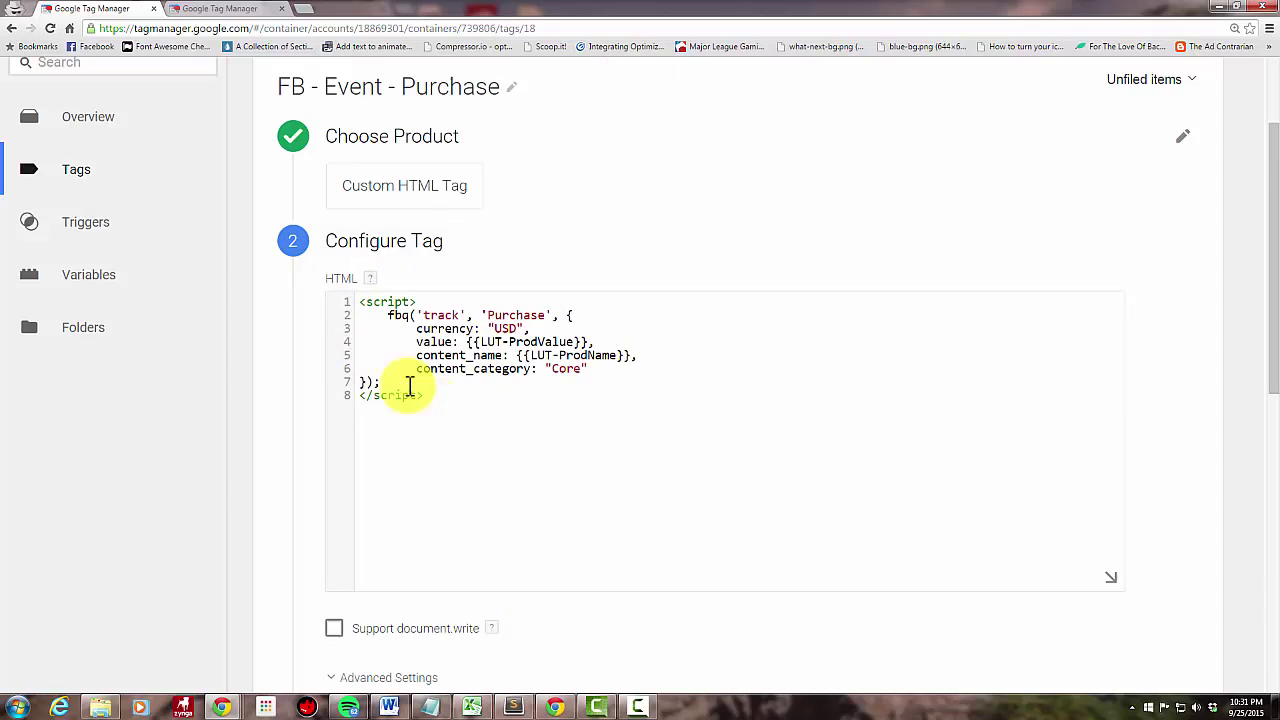
drag(410, 392, 340, 298)
- Review the tag firing options in the Purchase tag's advanced settings and choose Once per event
scroll(633, 368, down, 5)
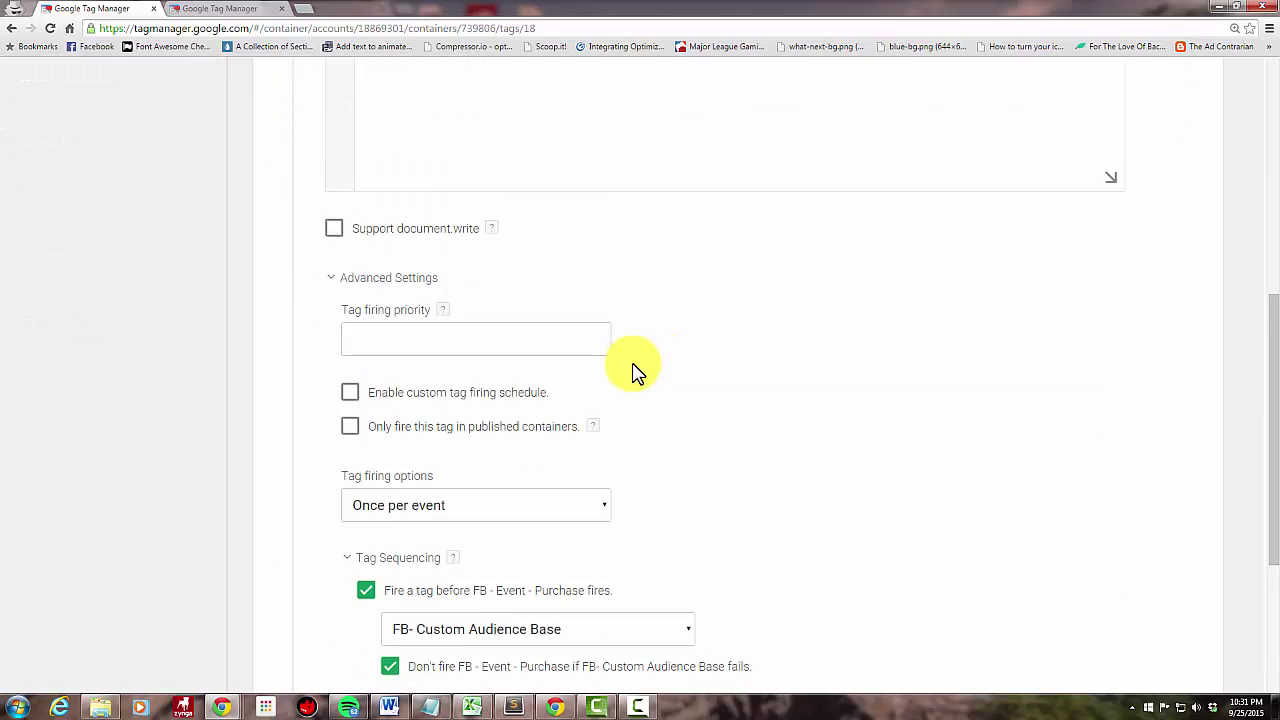
scroll(491, 271, down, 2)
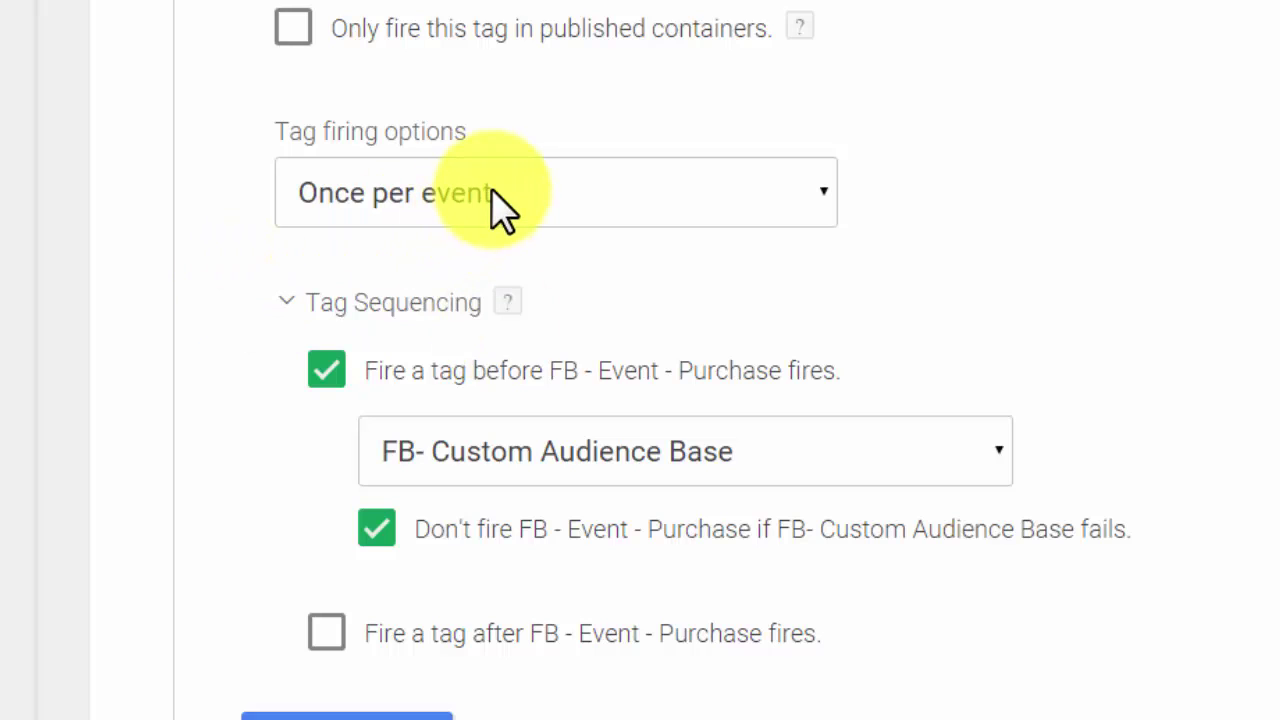
click(534, 191)
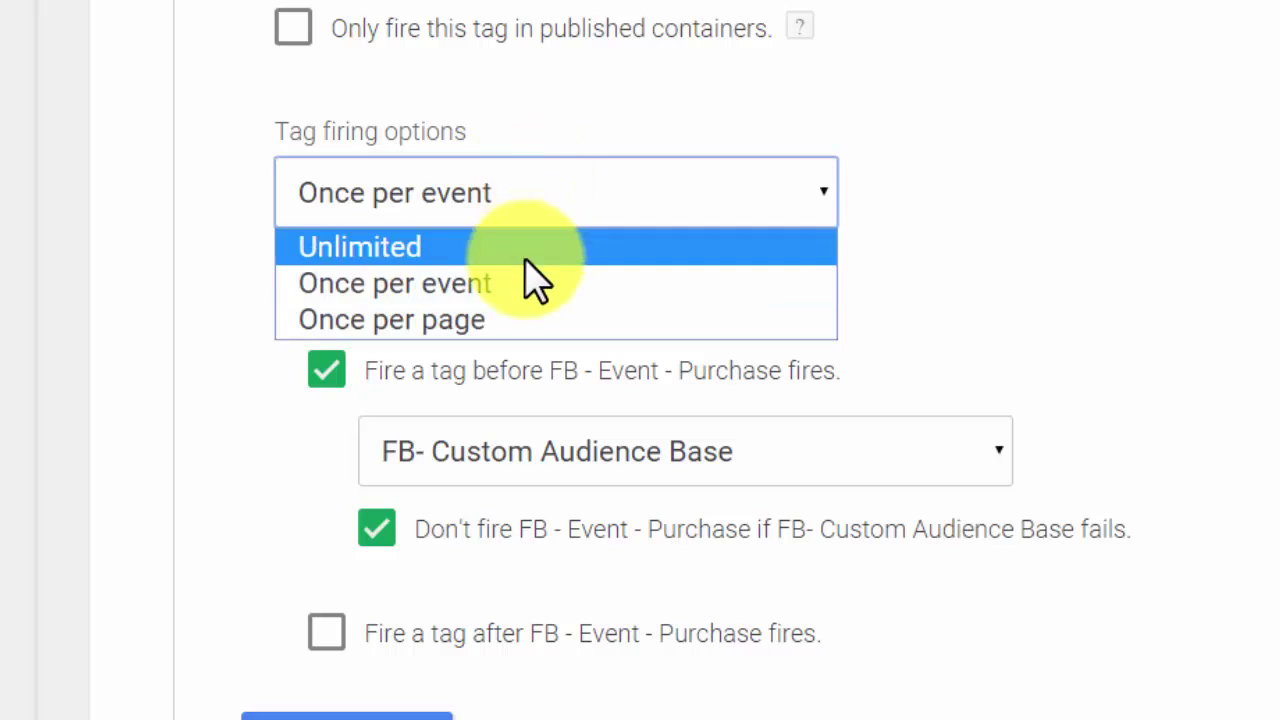
click(534, 285)
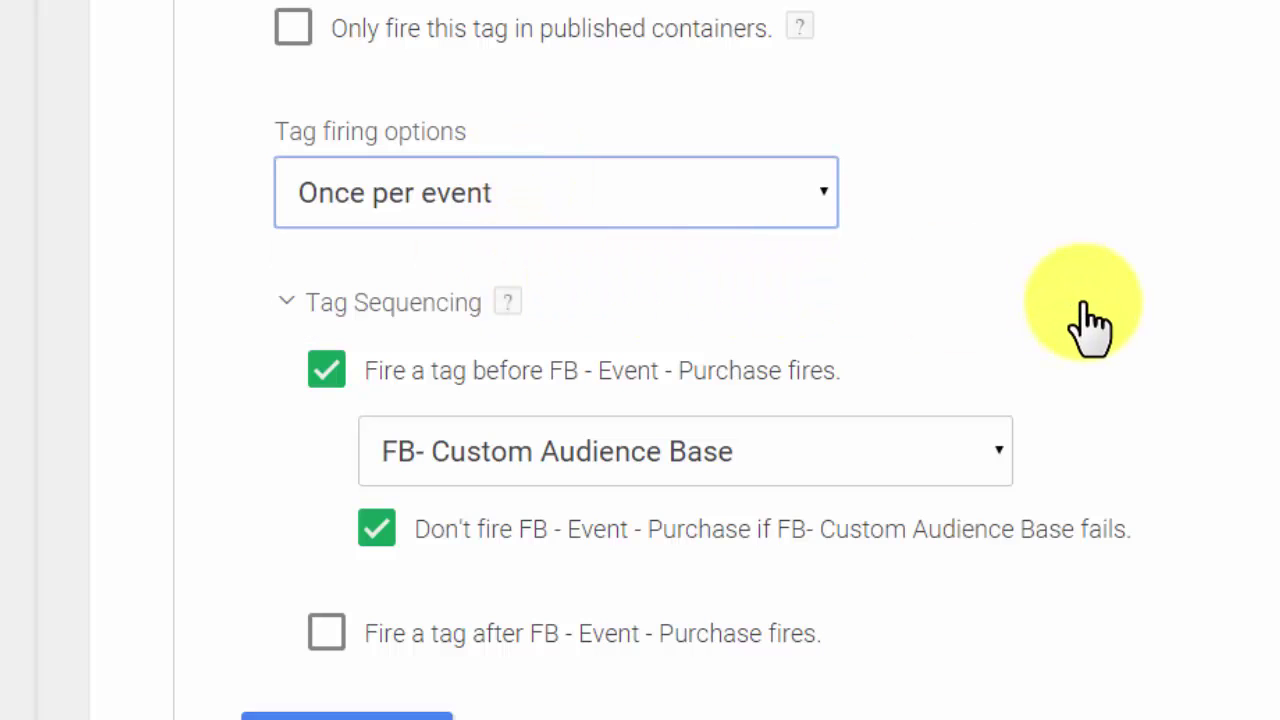
scroll(1038, 225, down, 2)
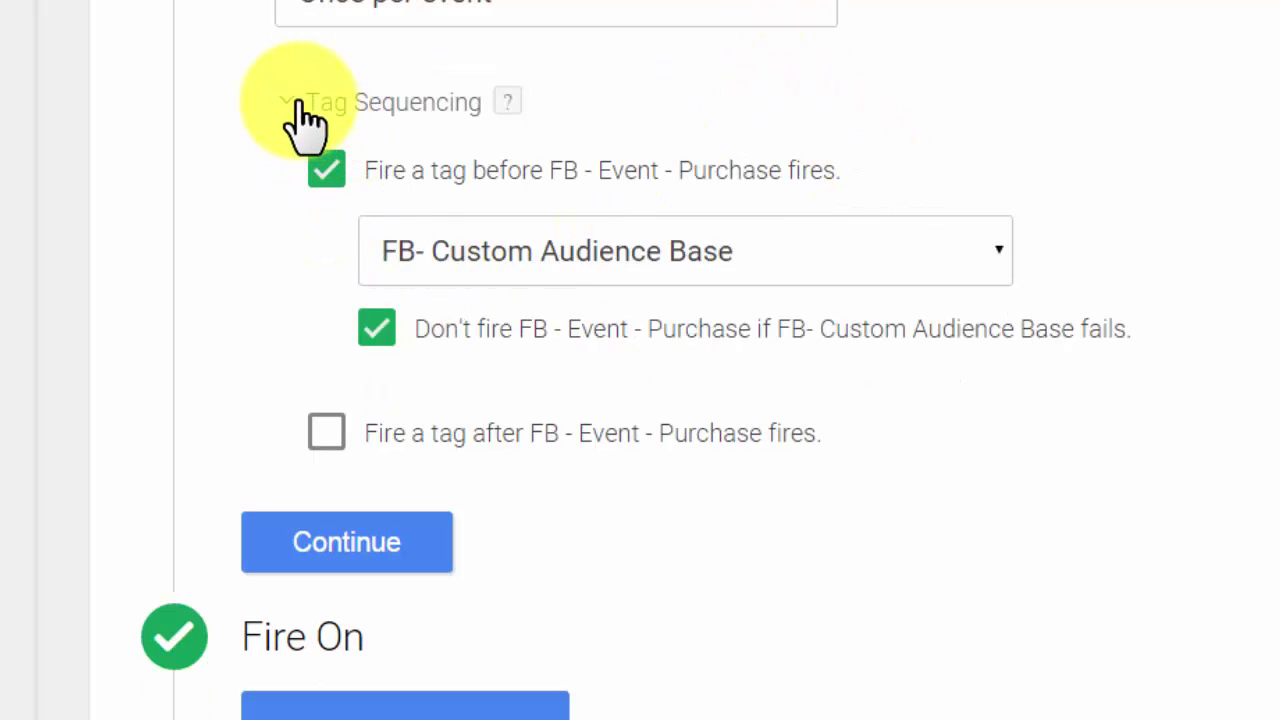
click(680, 14)
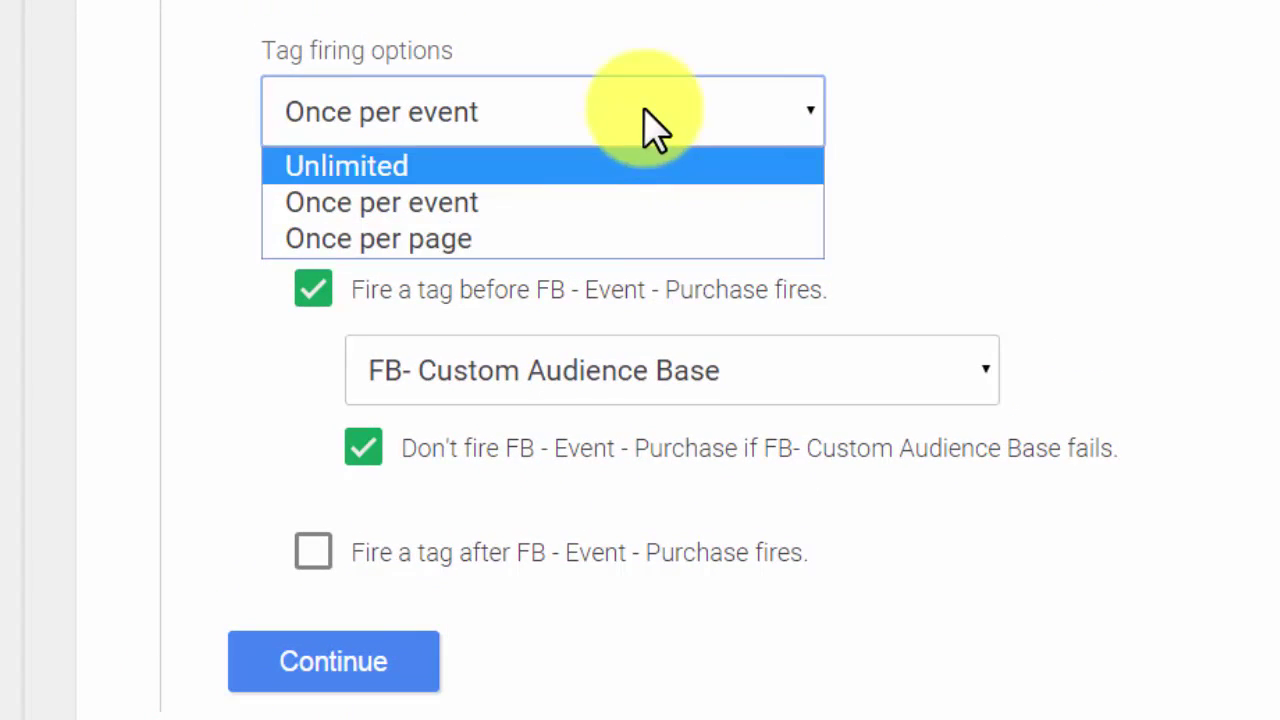
click(1086, 137)
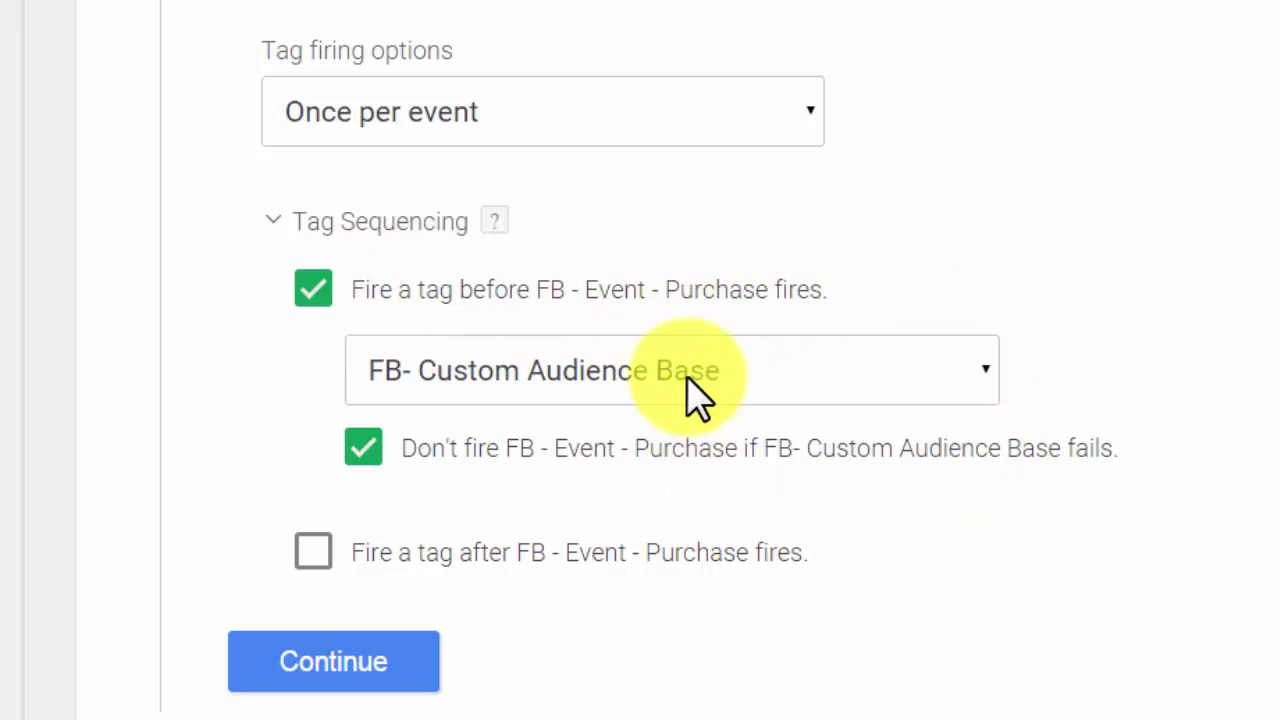
- Inspect the tags available to fire before FB - Event - Purchase, leaving FB- Custom Audience Base as the setup tag
click(846, 372)
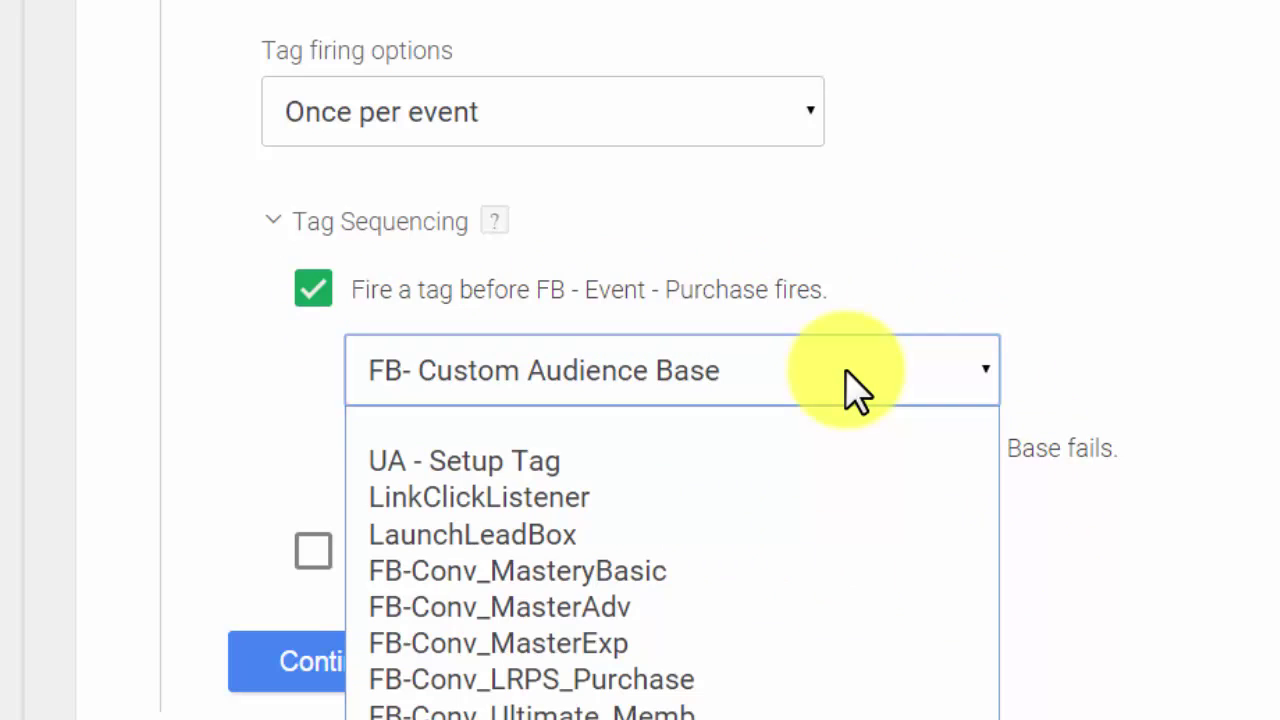
click(846, 385)
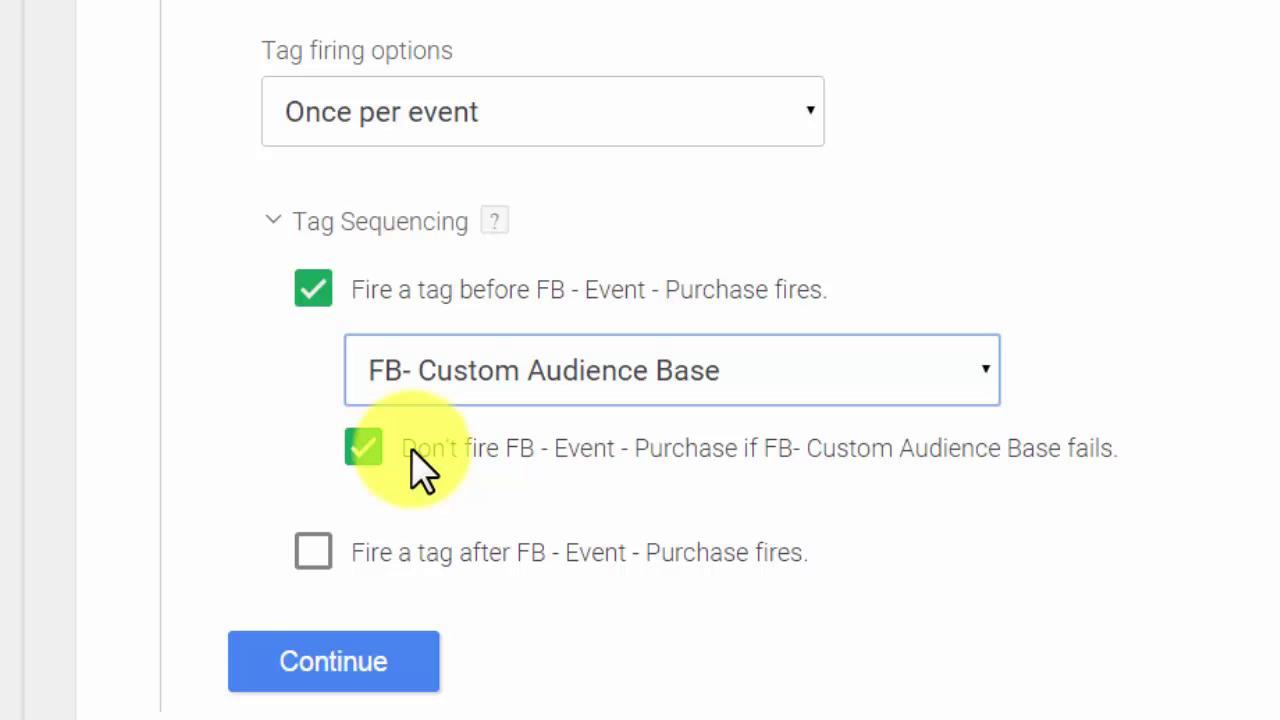
scroll(360, 302, up, 10)
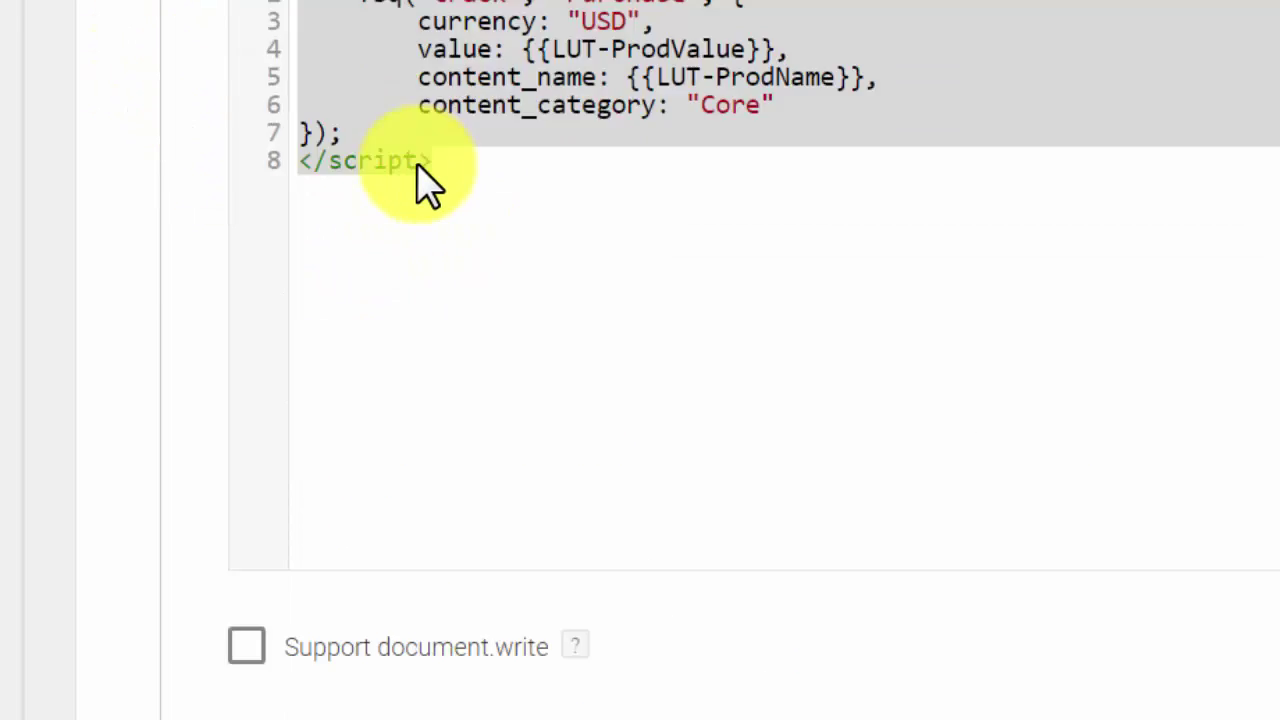
scroll(428, 185, down, 10)
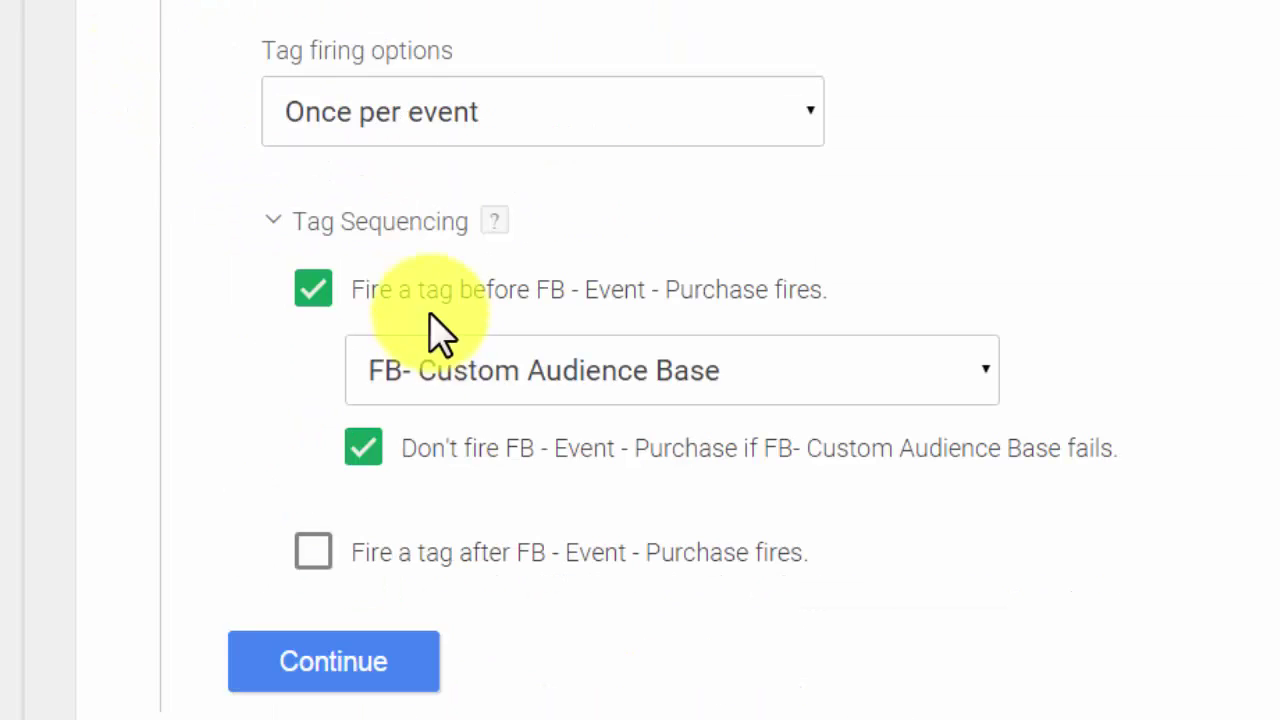
- Complete the Purchase tag's configuration and continue to its Fire On triggers
click(360, 685)
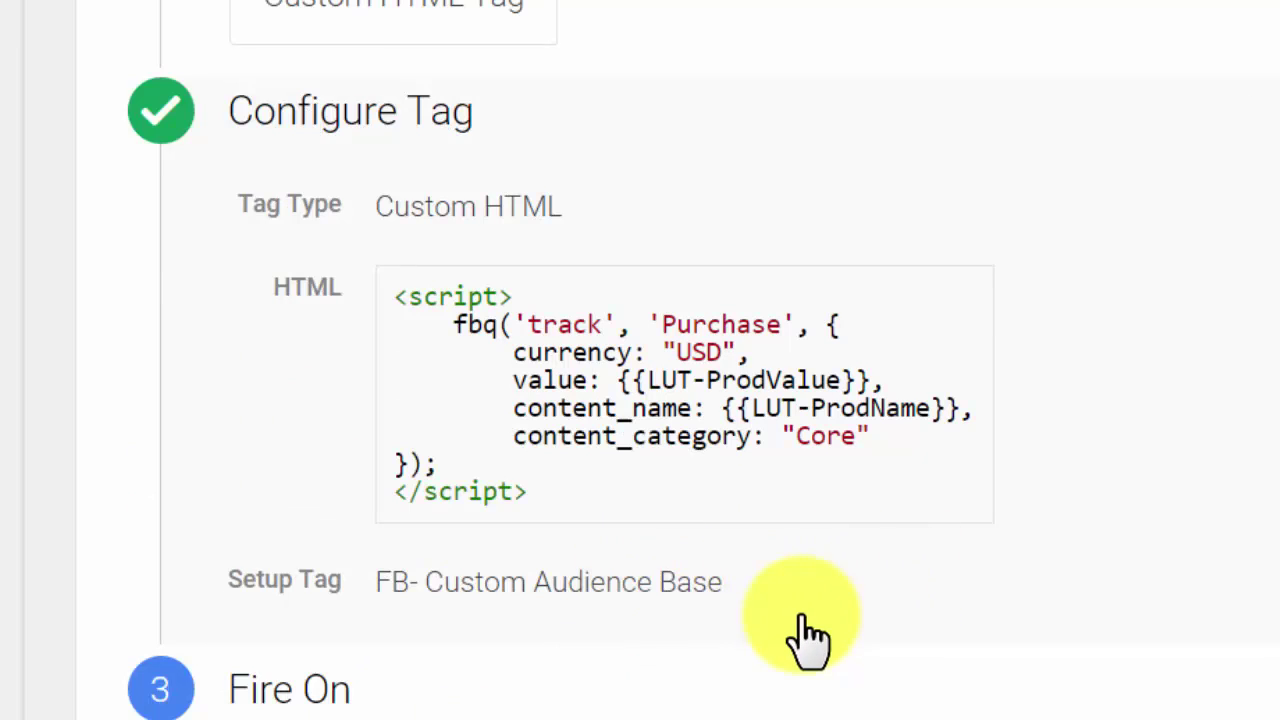
scroll(800, 640, down, 2)
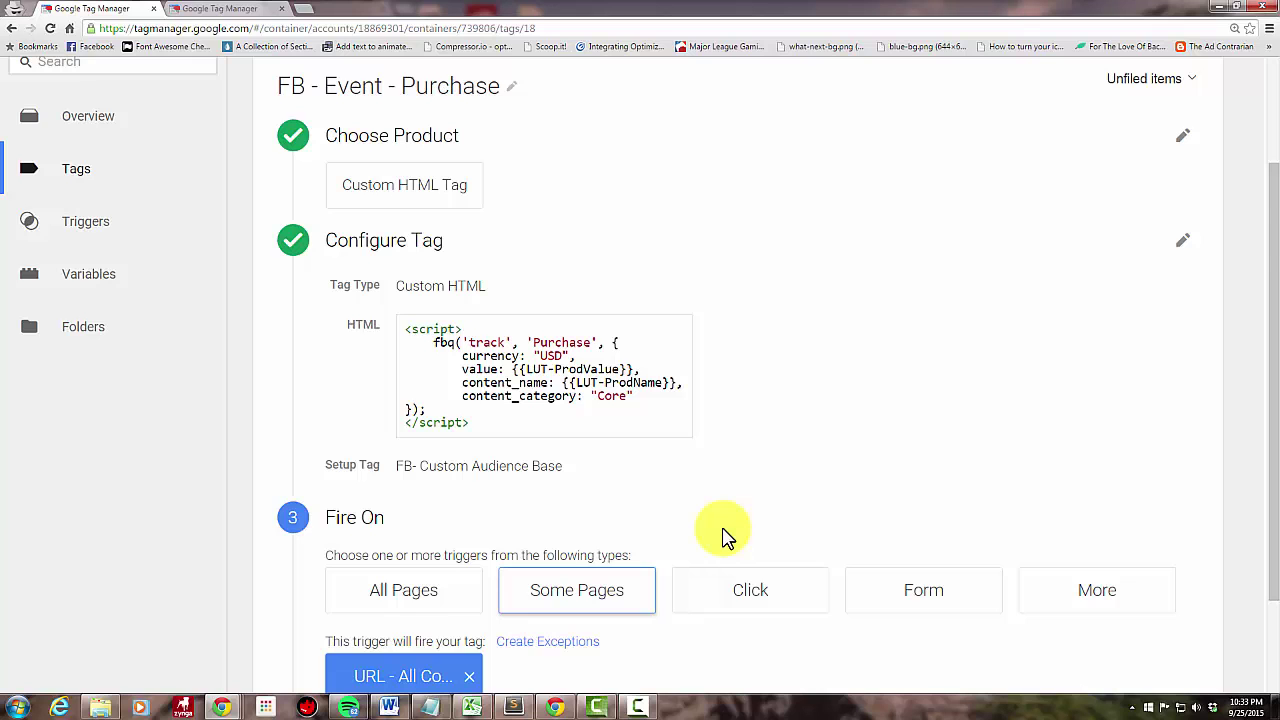
scroll(727, 537, down, 2)
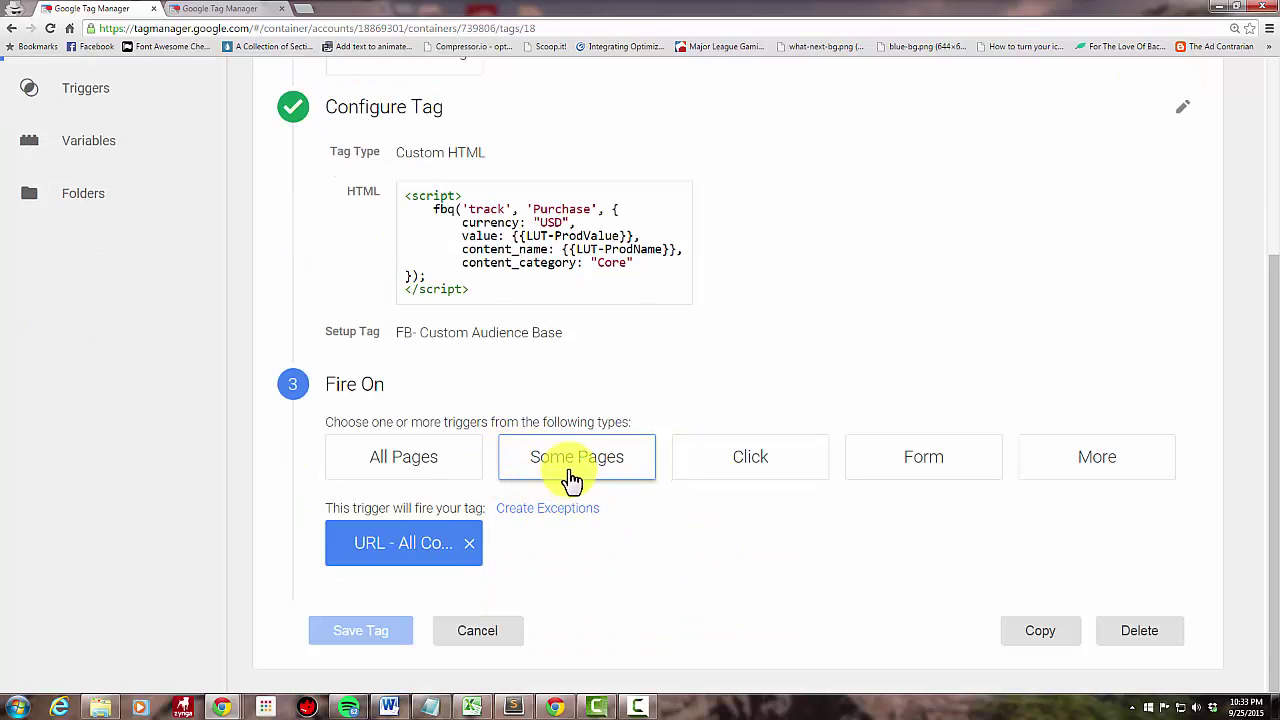
- Switch to the FB- Custom Audience Base tag and open its HTML configuration for editing
click(245, 9)
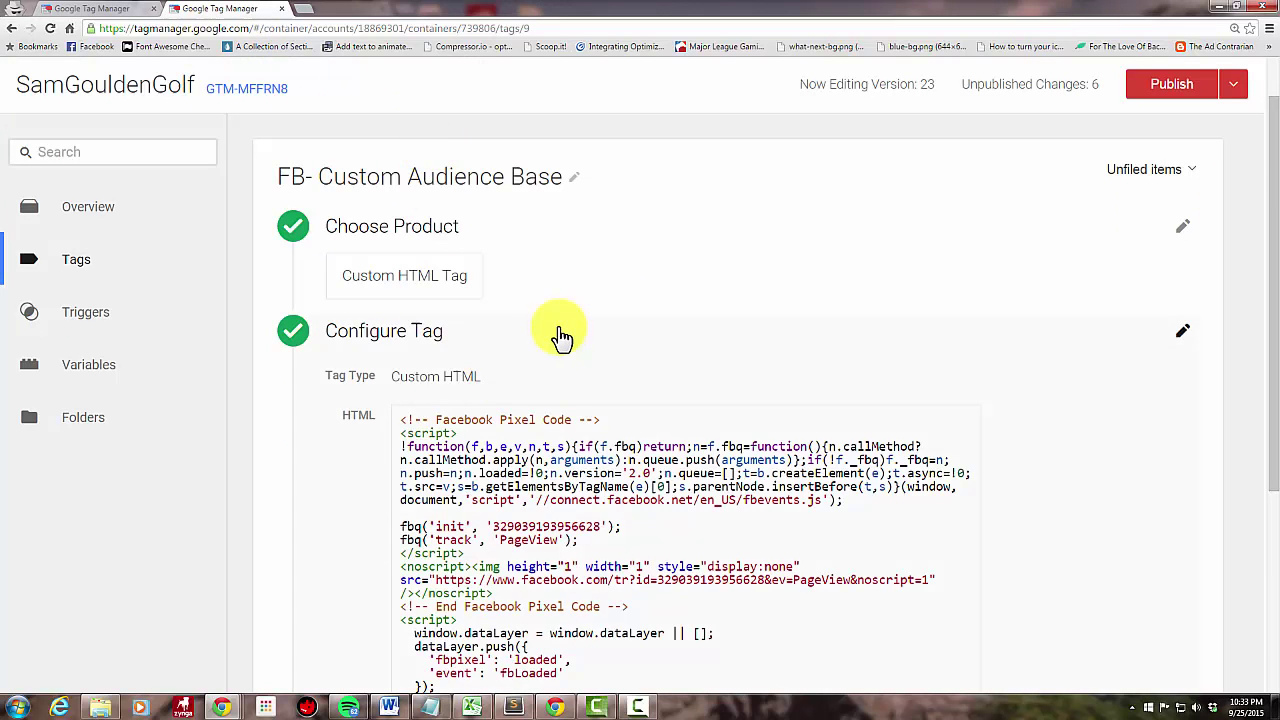
scroll(560, 335, down, 3)
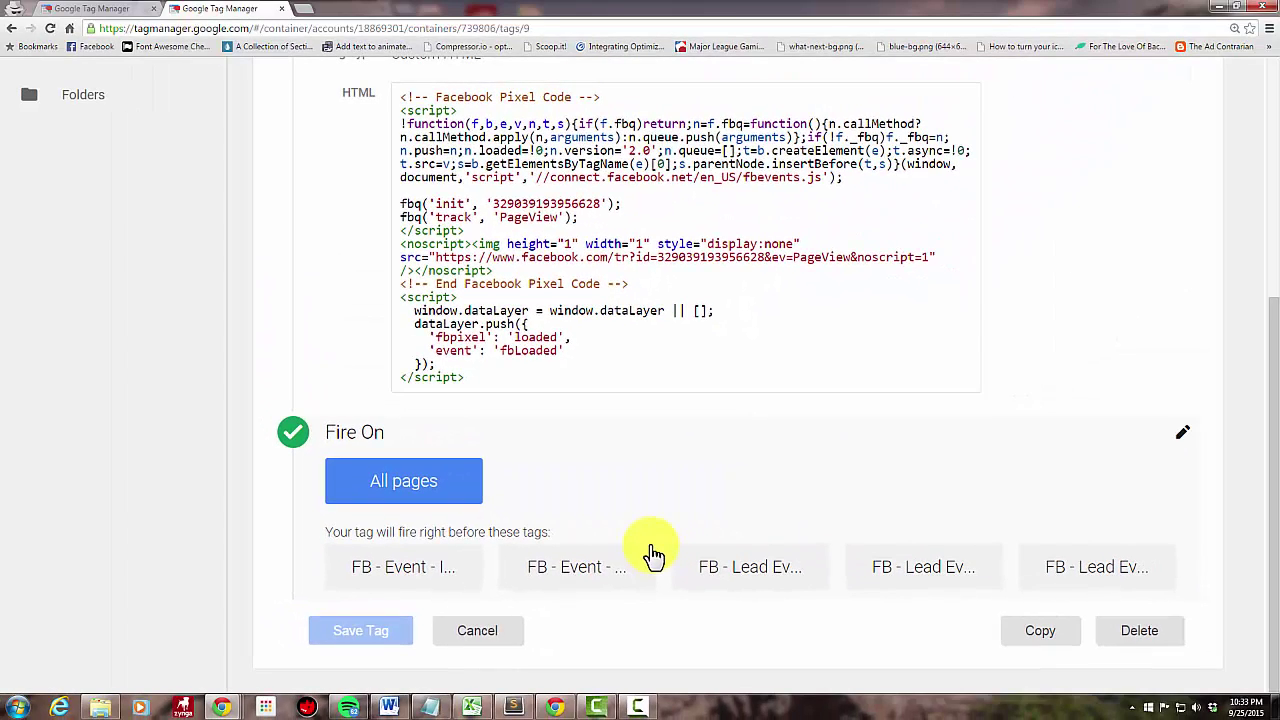
click(477, 390)
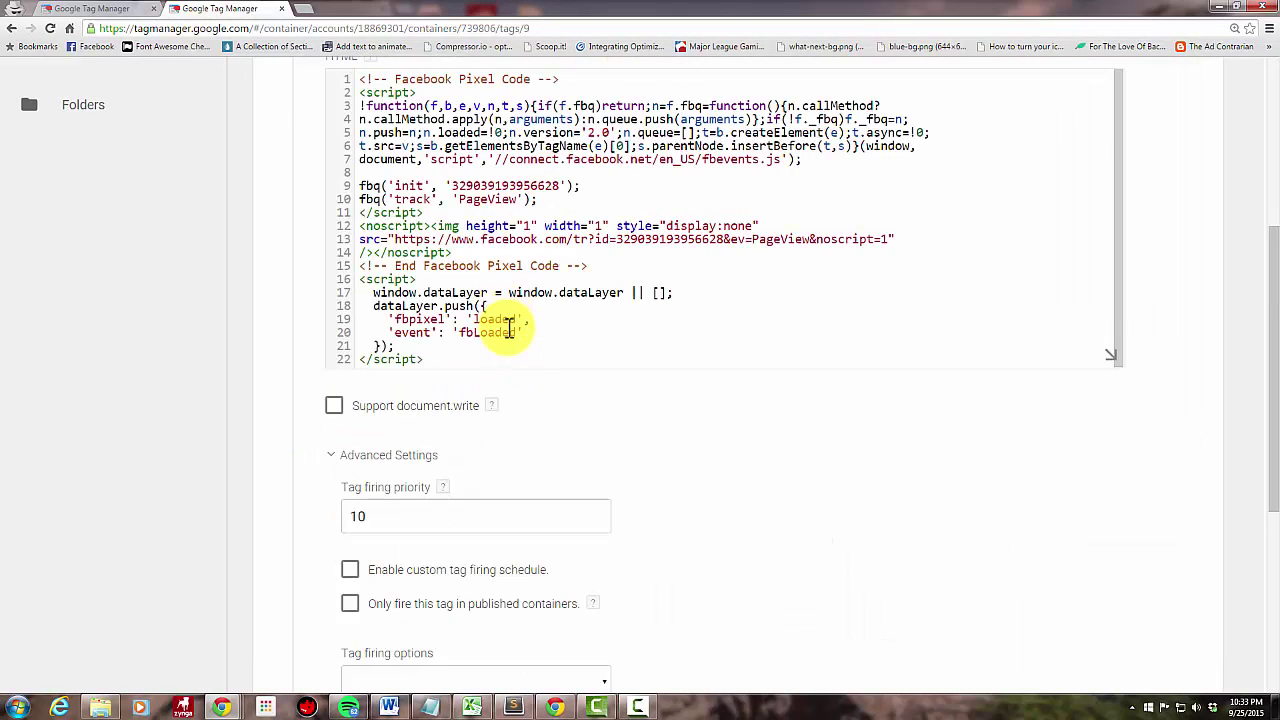
- Examine the dataLayer push script and its fbLoaded event below the Facebook pixel code
scroll(510, 355, up, 1)
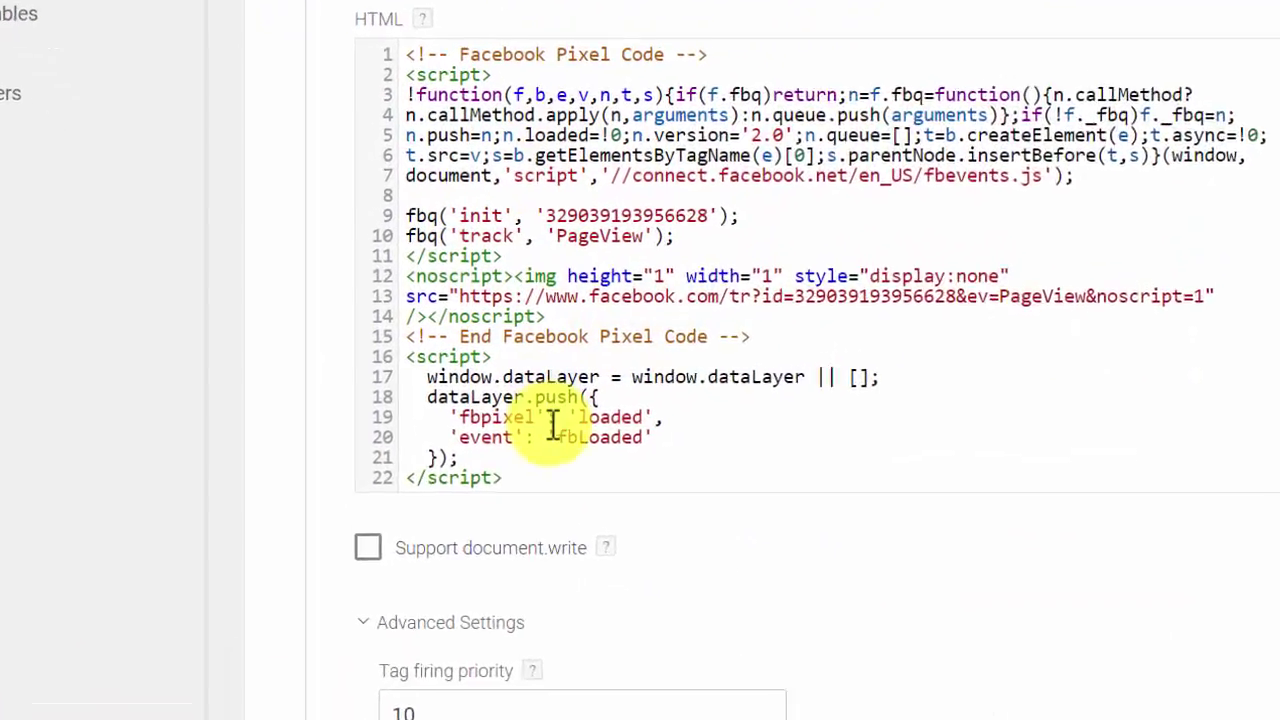
click(364, 348)
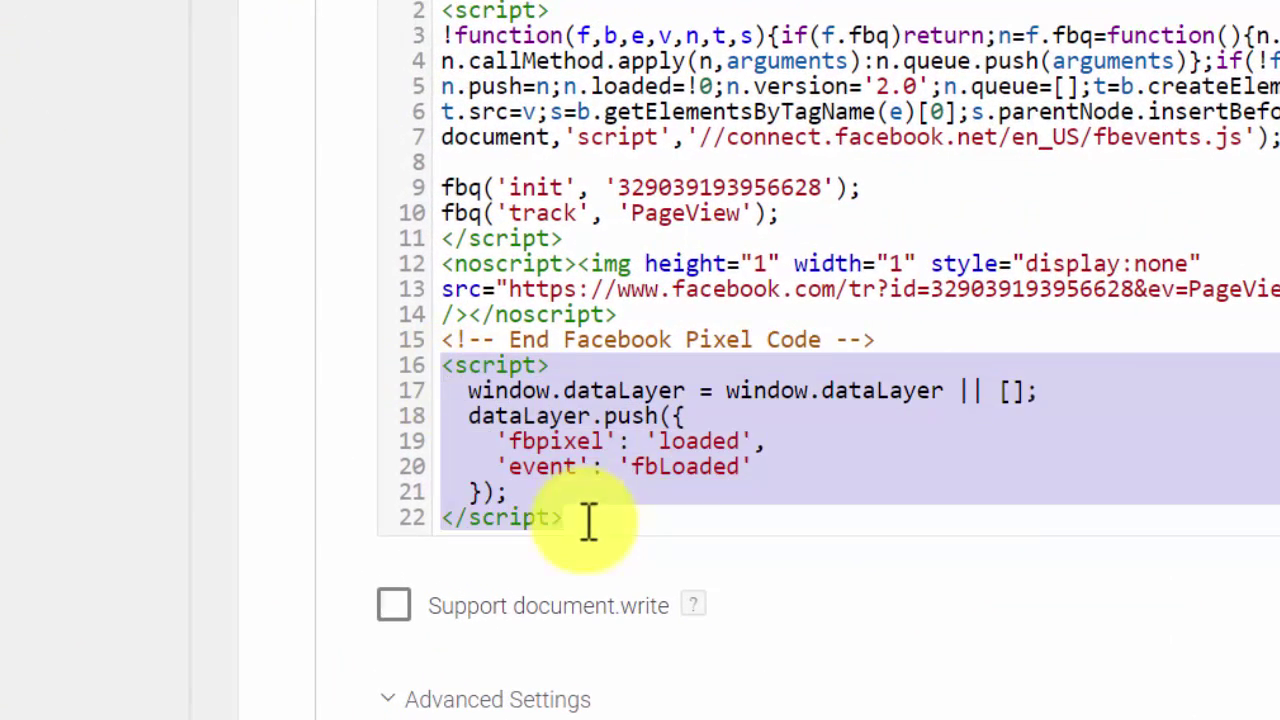
click(751, 472)
drag(751, 472, 627, 472)
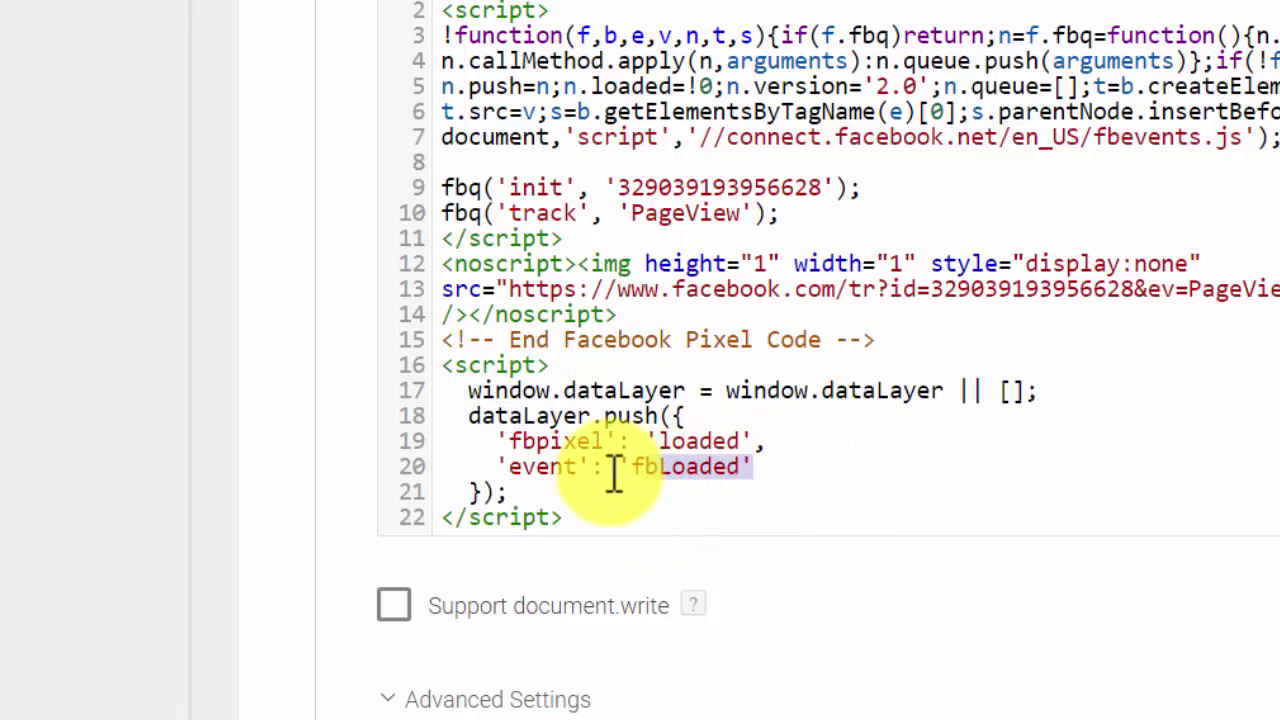
click(741, 506)
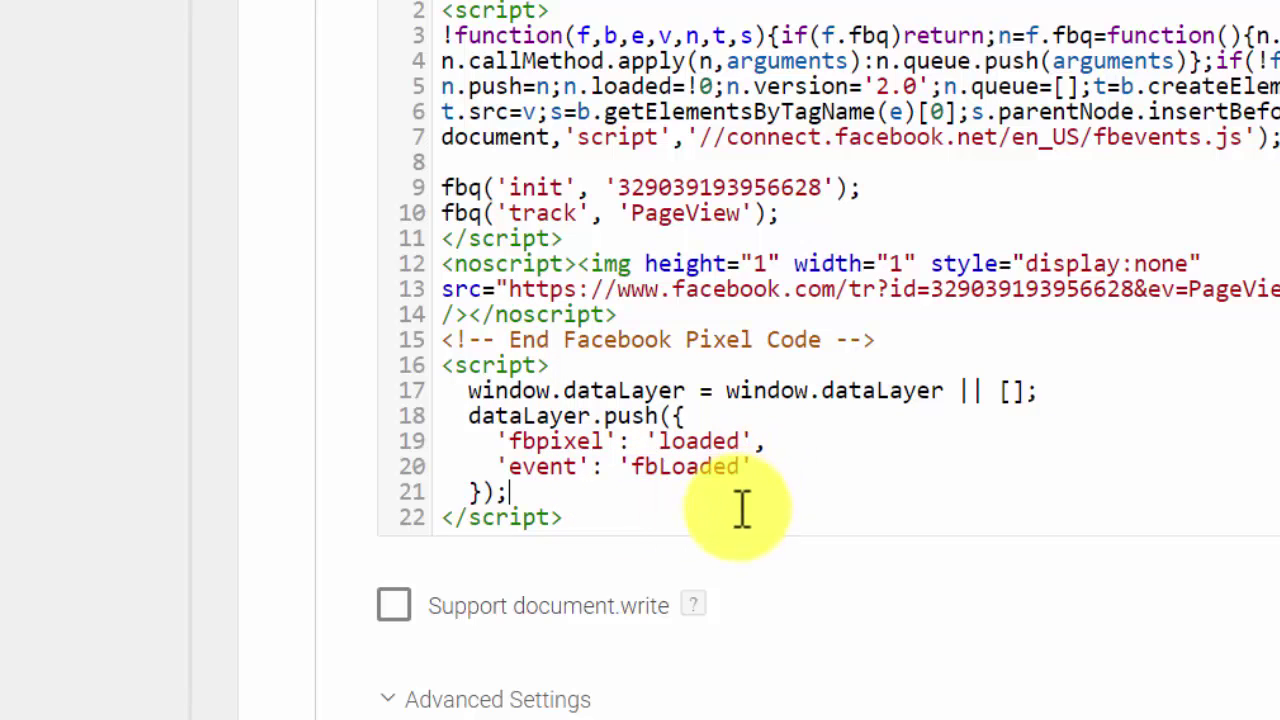
click(741, 518)
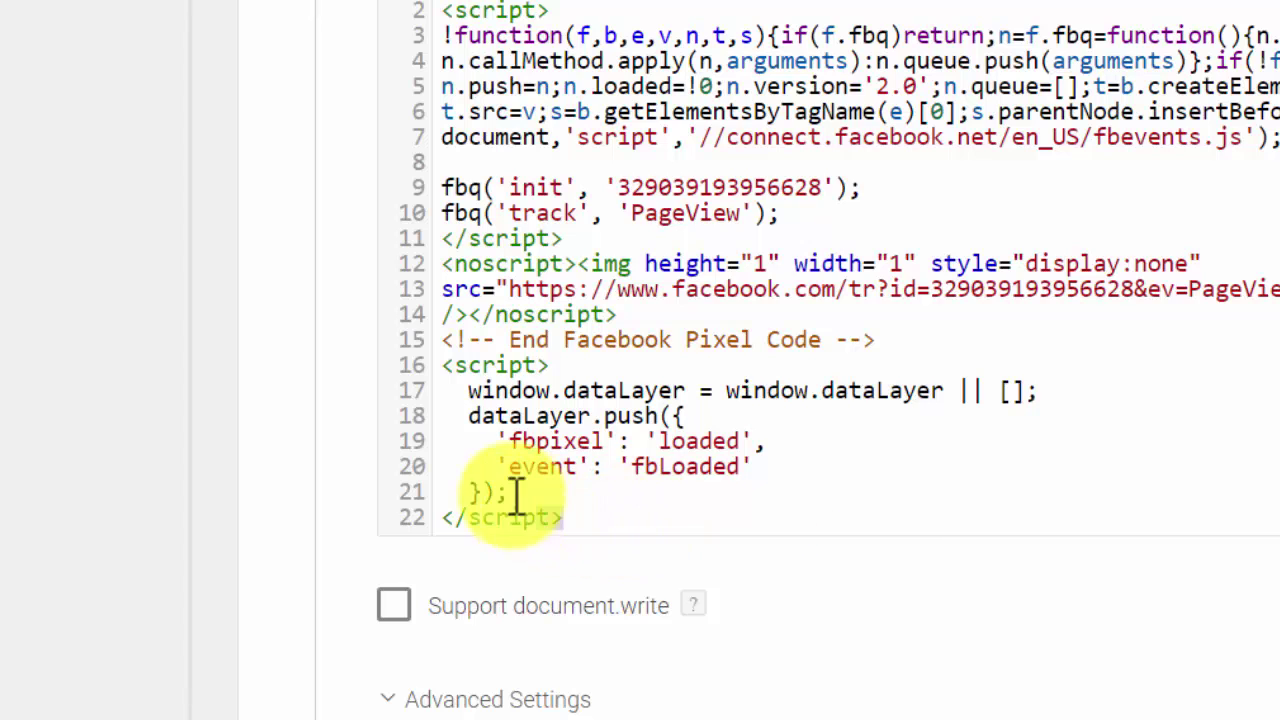
drag(565, 518, 436, 366)
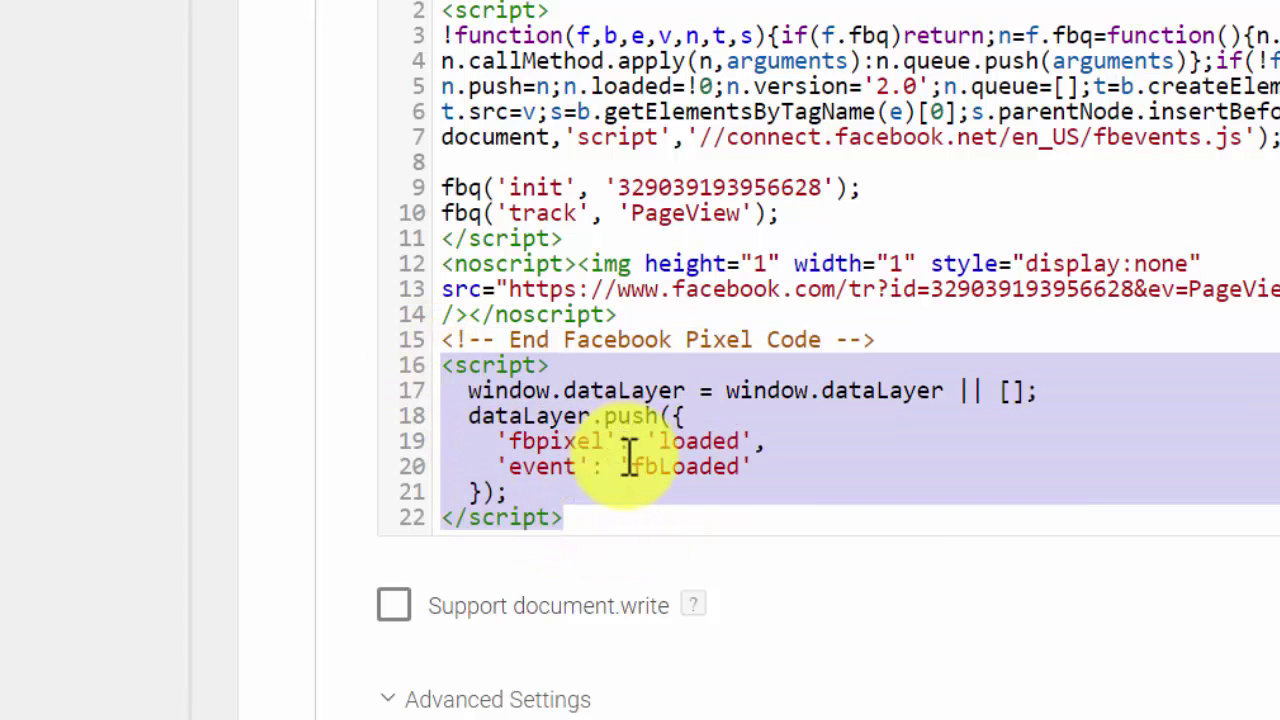
click(680, 497)
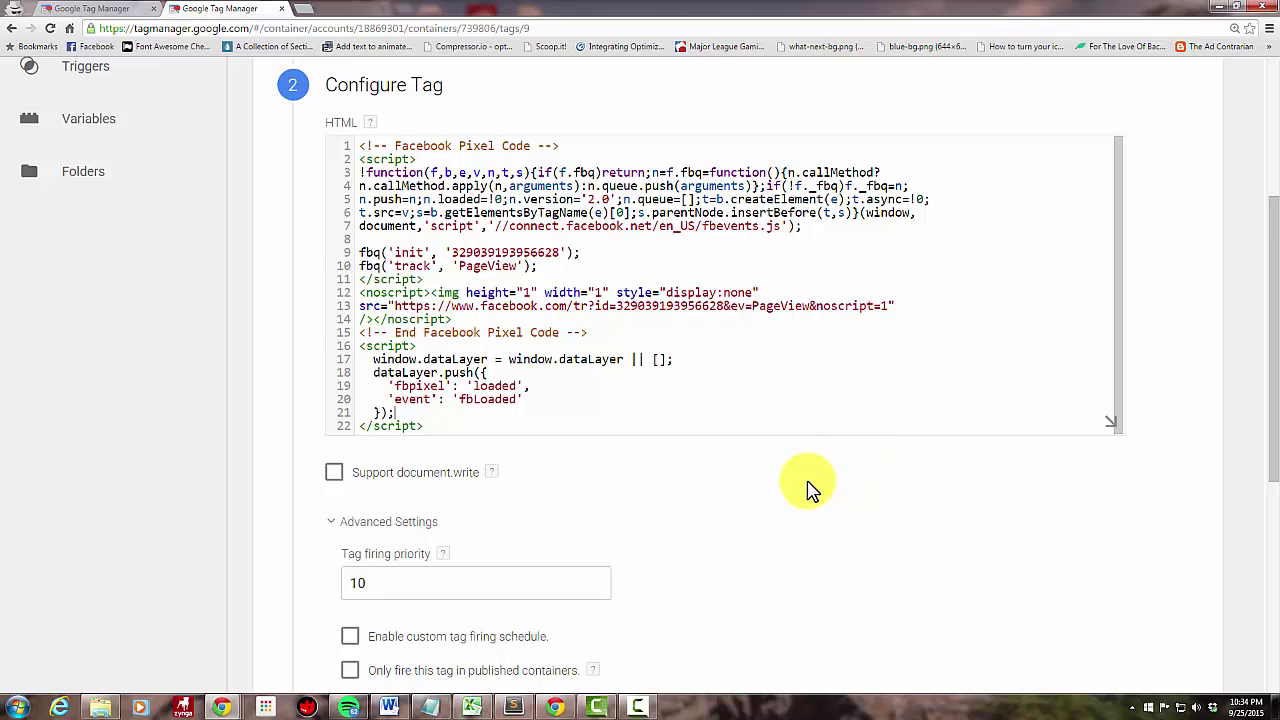
click(515, 416)
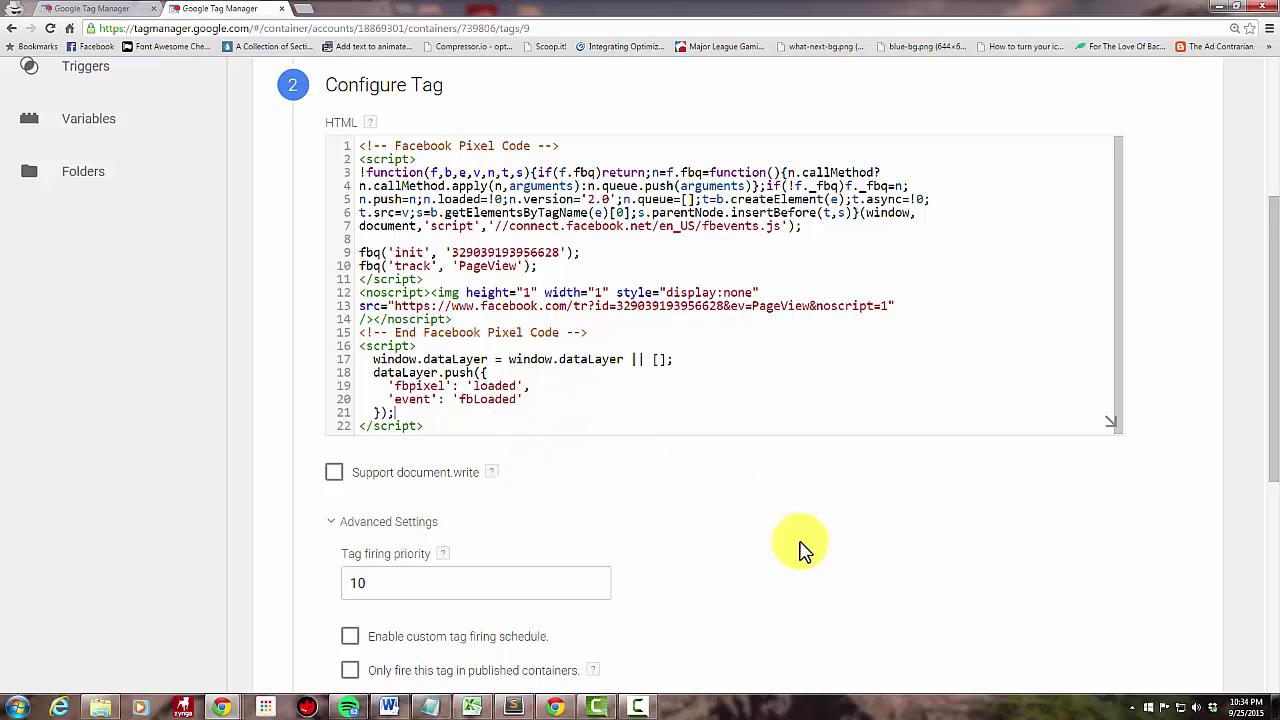
- Switch to the Chrome developer tools network log, inspect the headers of the Facebook Purchase and conversion requests, and return to the tag
mouse_move(222, 703)
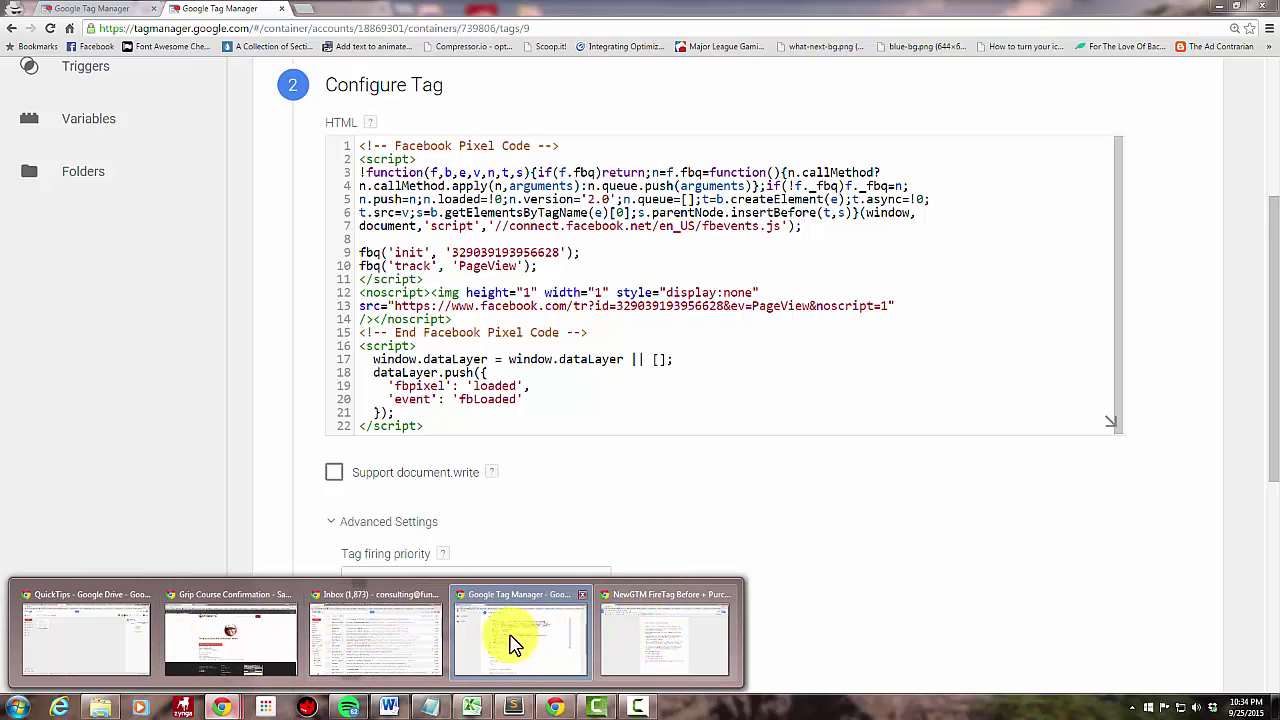
click(563, 702)
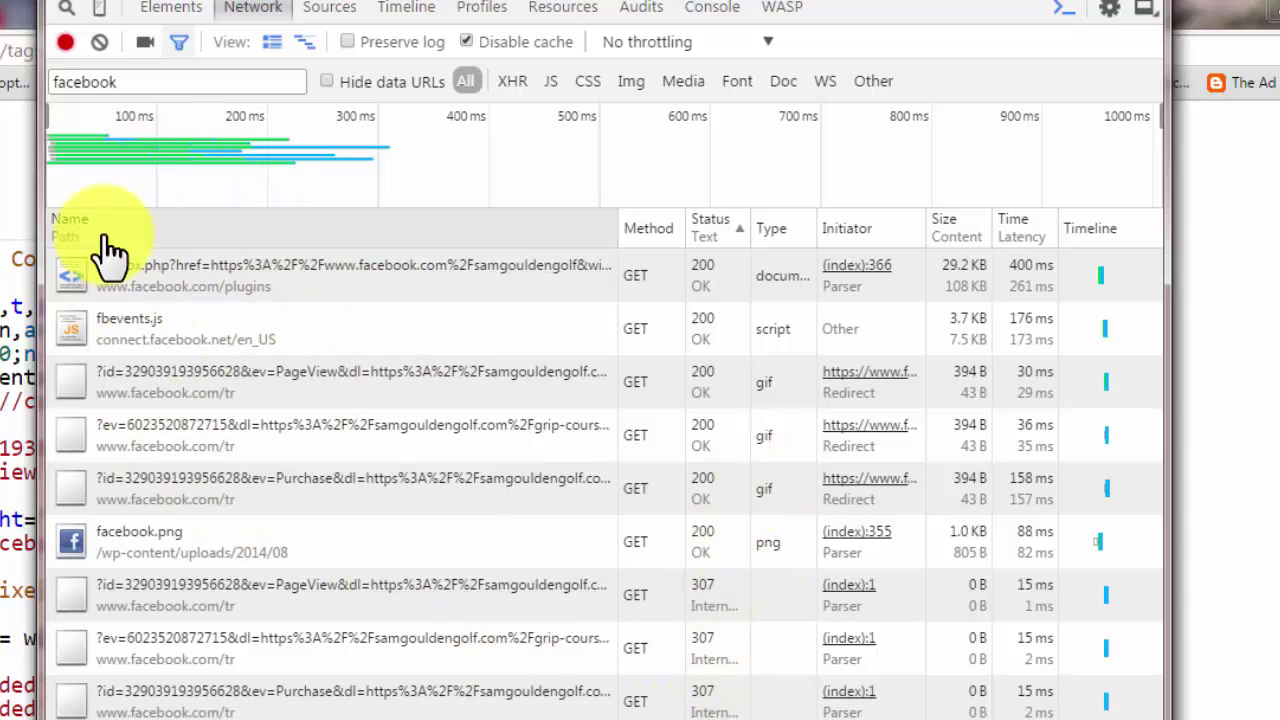
drag(114, 81, 29, 80)
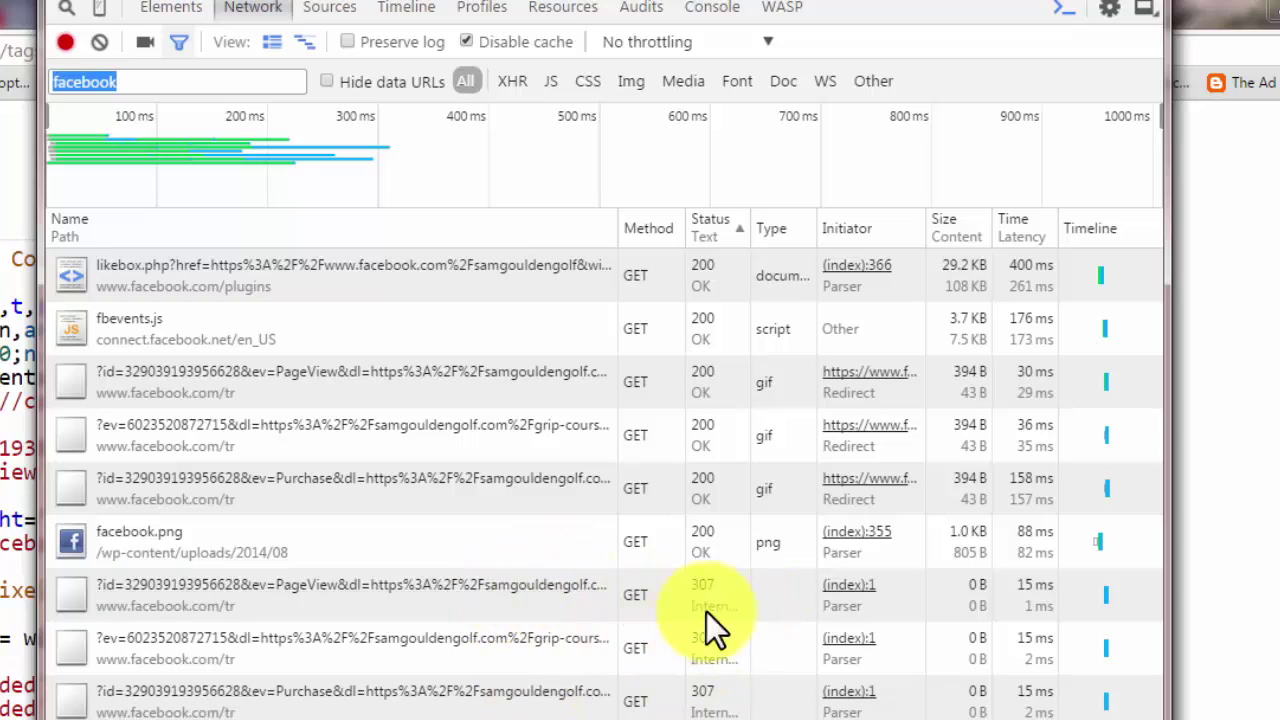
click(305, 500)
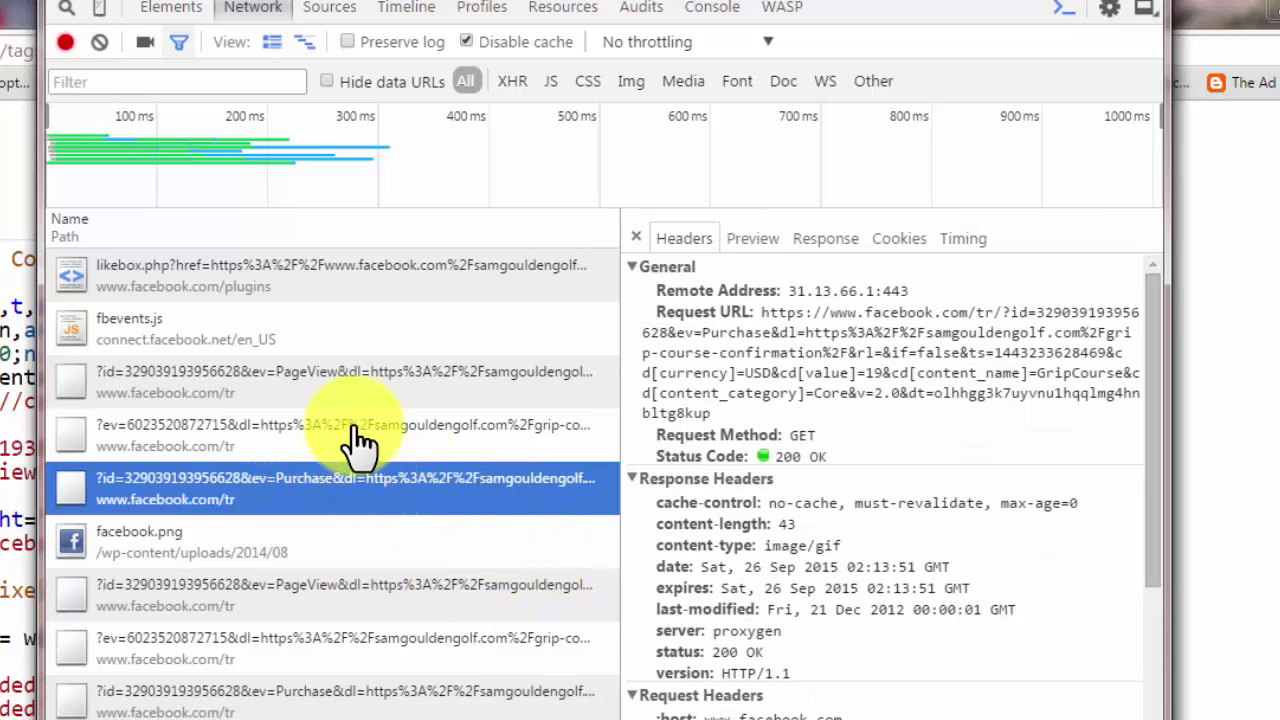
click(358, 445)
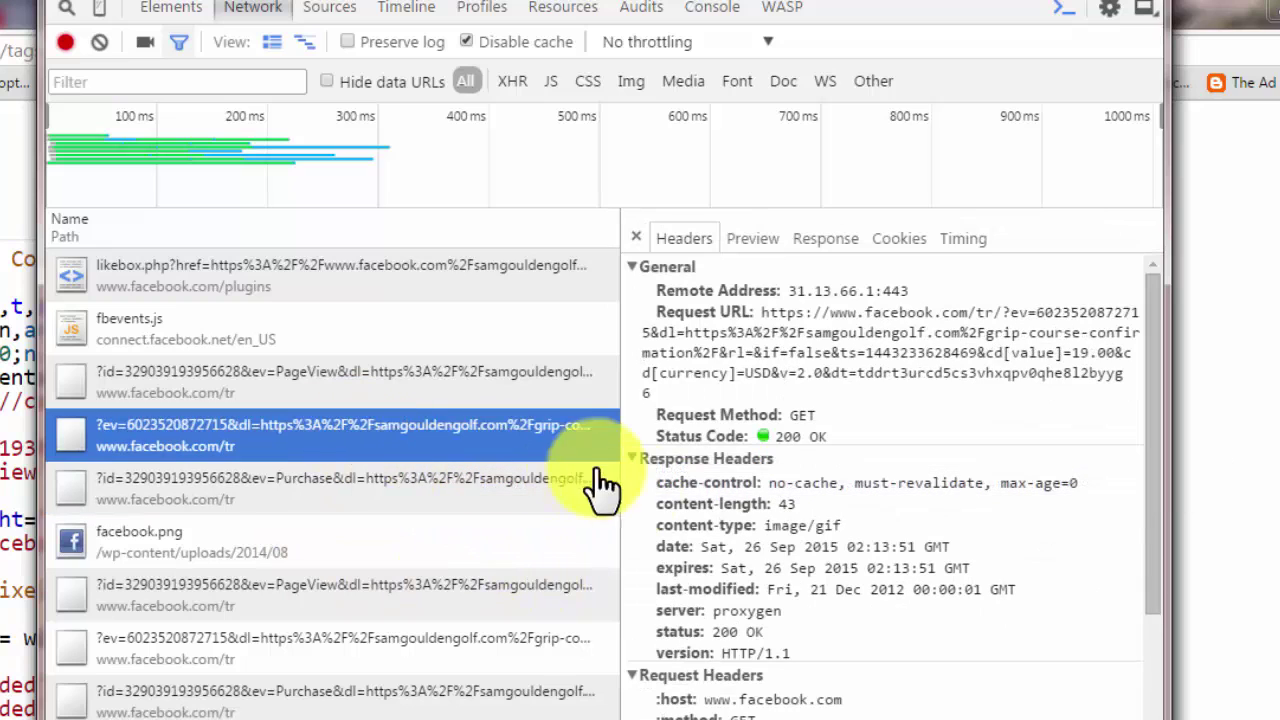
click(636, 239)
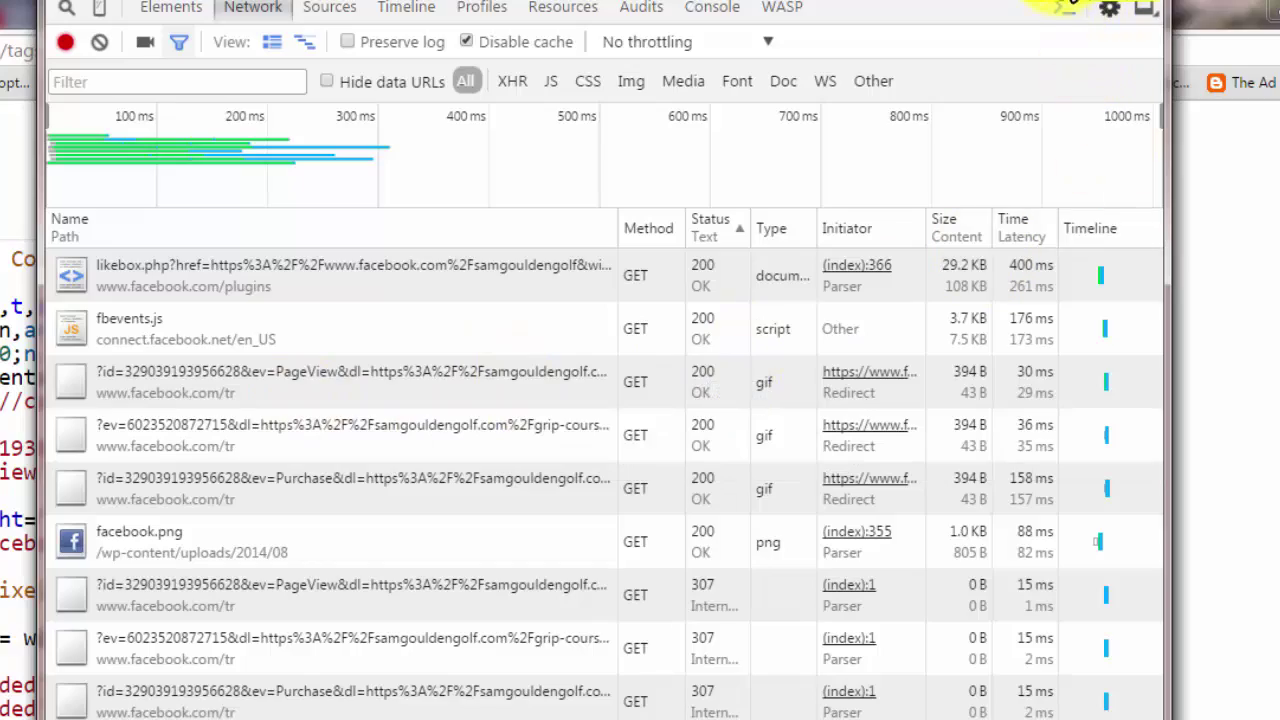
click(1100, 2)
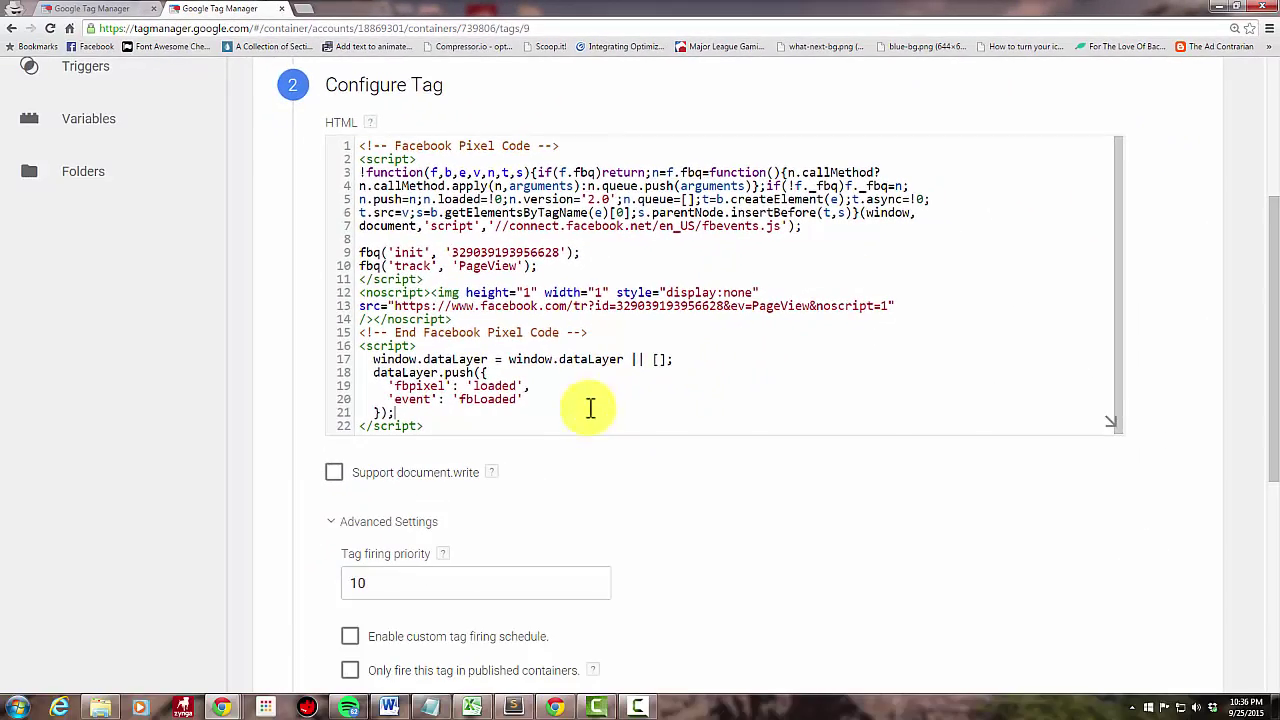
- Expand the FB- Custom Audience Base tag's Tag Sequencing options and compare them with the setup tag assigned in the Purchase tag
scroll(590, 400, down, 3)
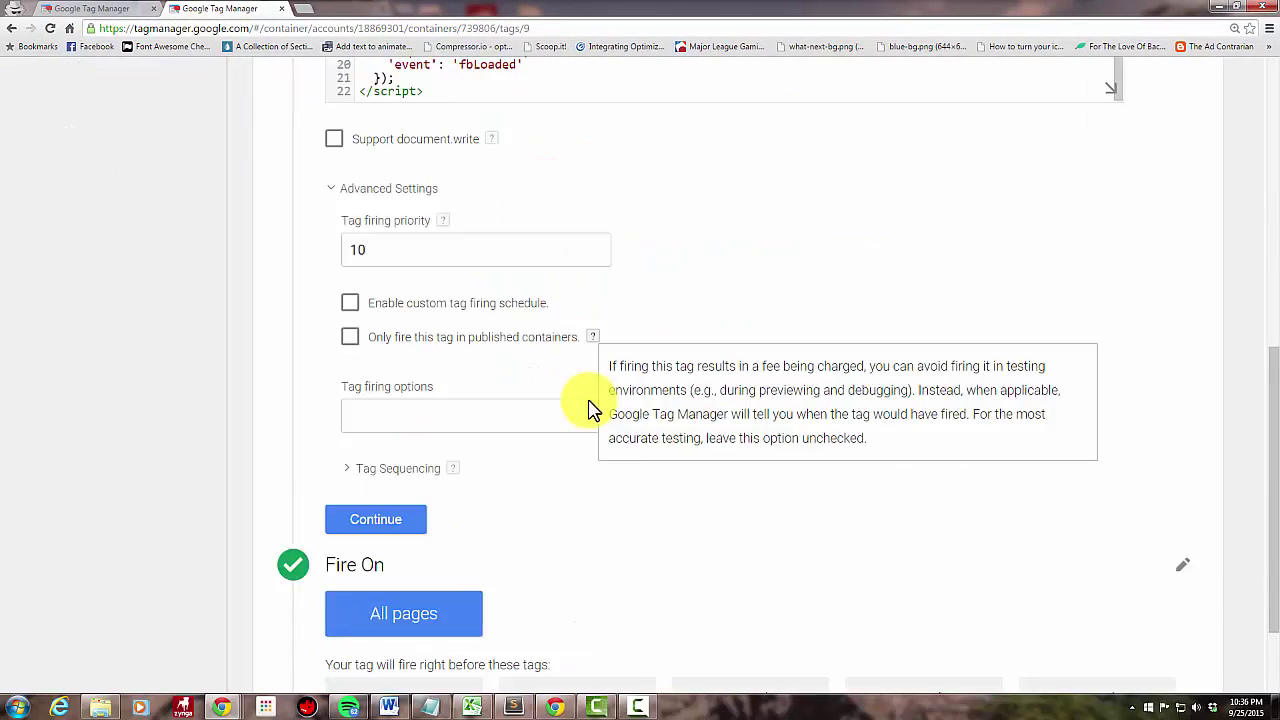
scroll(591, 405, up, 4)
scroll(593, 400, up, 1)
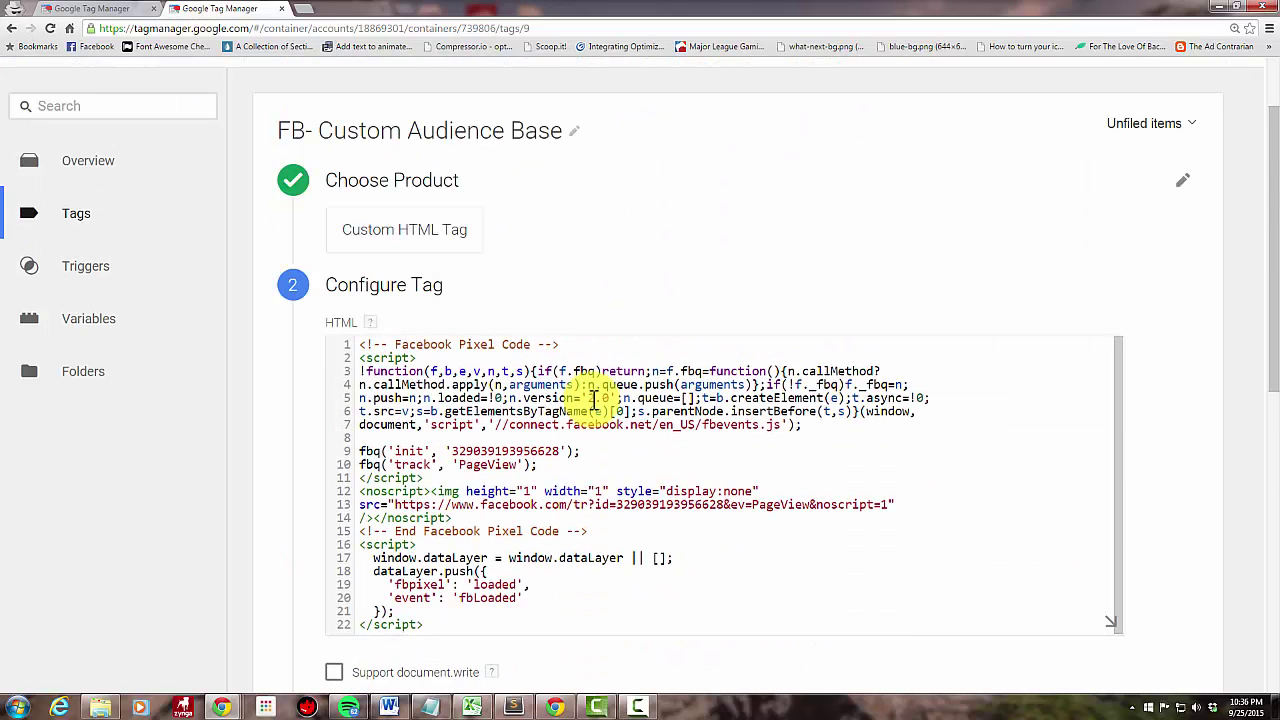
scroll(591, 386, down, 5)
scroll(565, 443, down, 1)
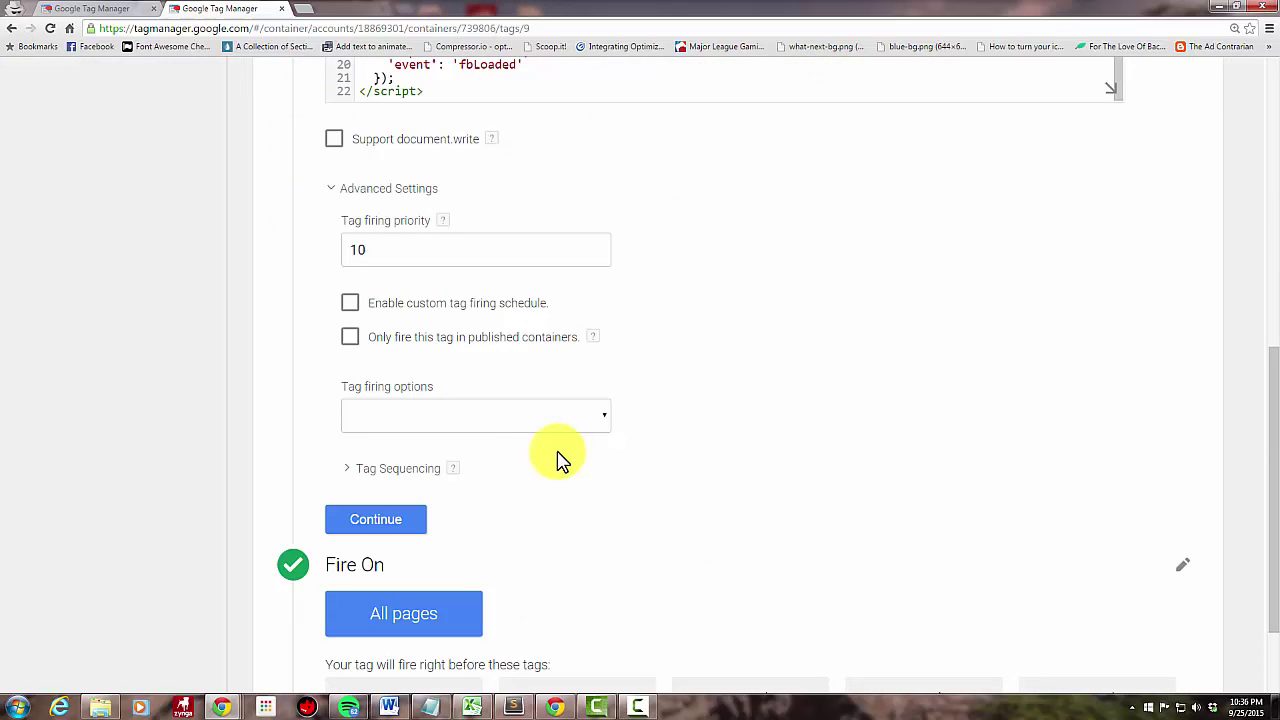
click(420, 479)
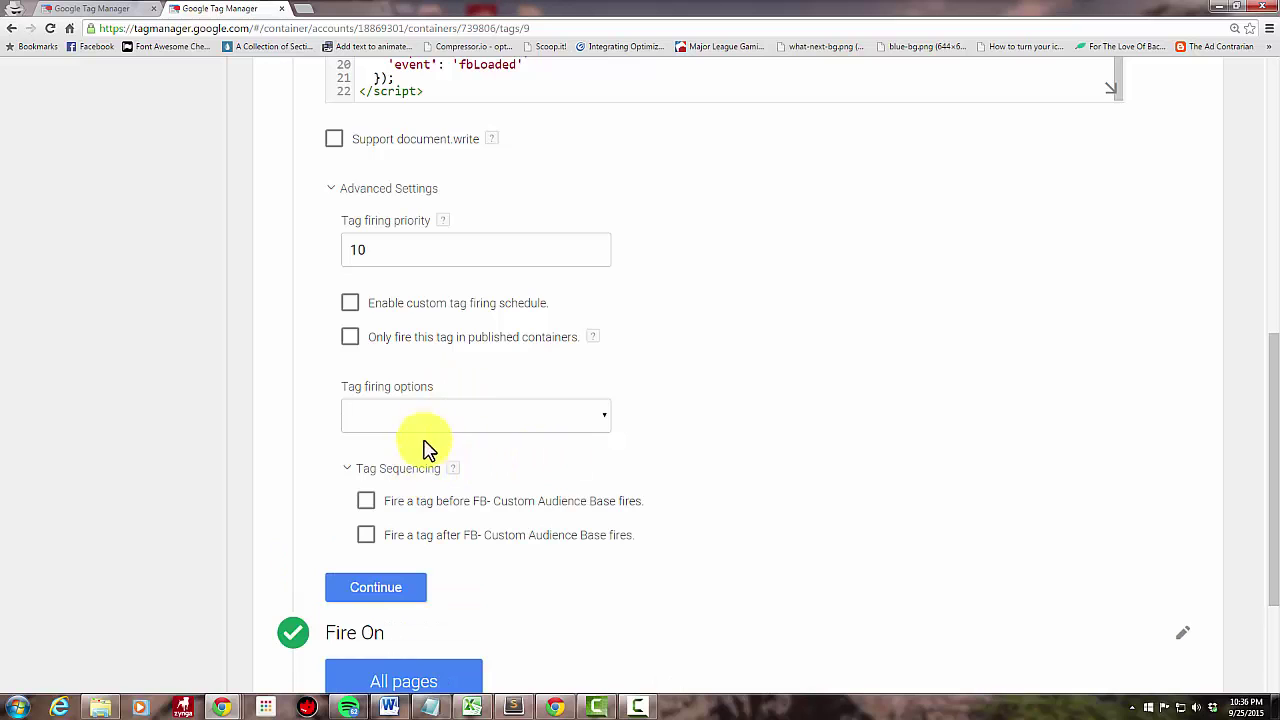
click(398, 475)
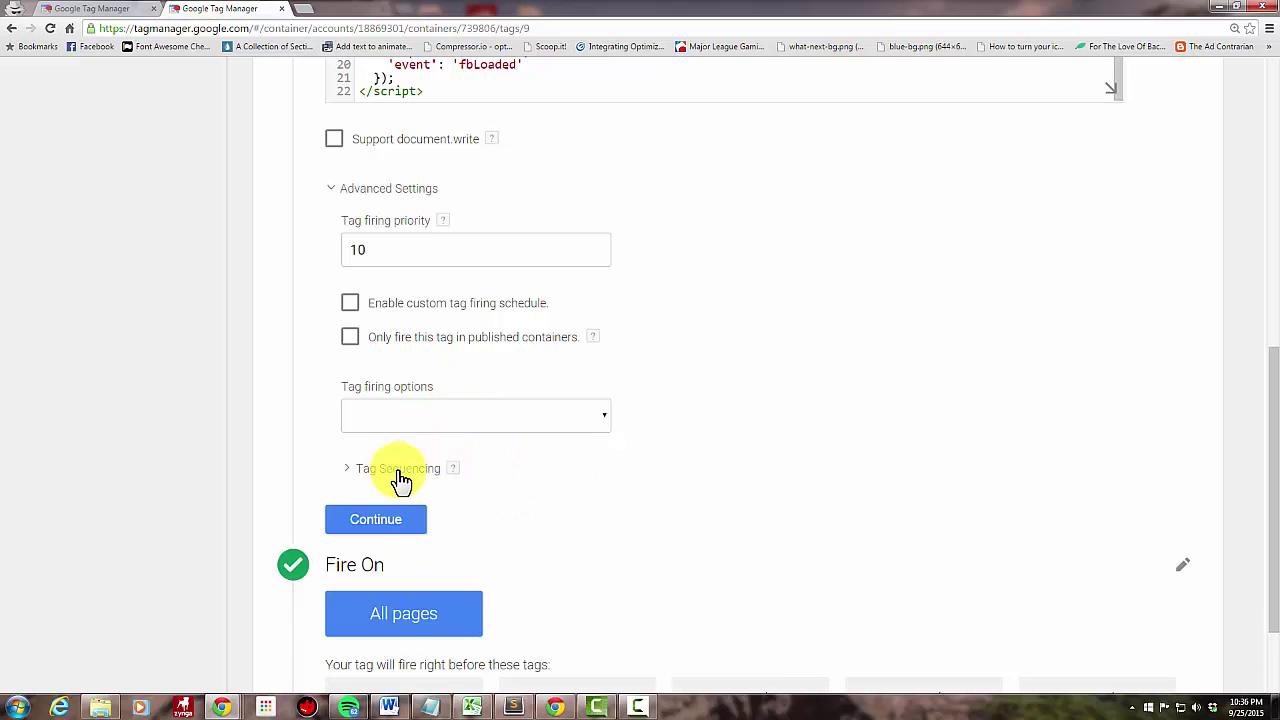
click(400, 478)
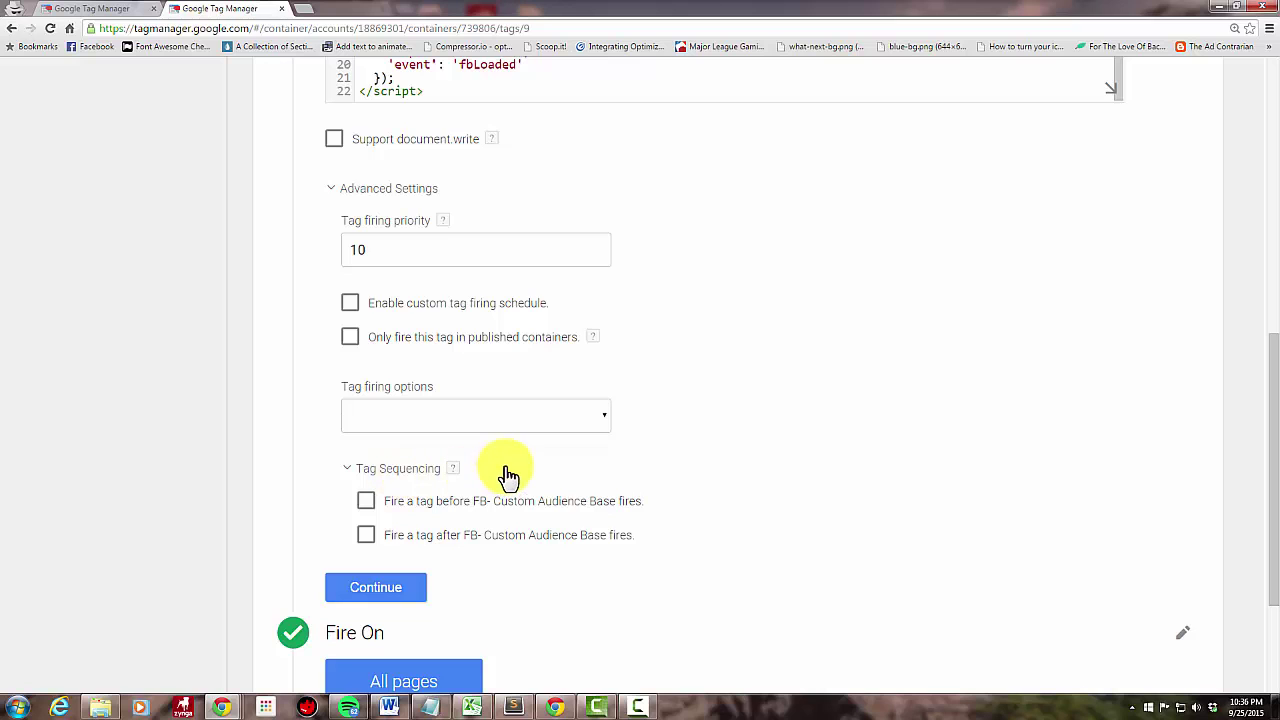
mouse_move(454, 479)
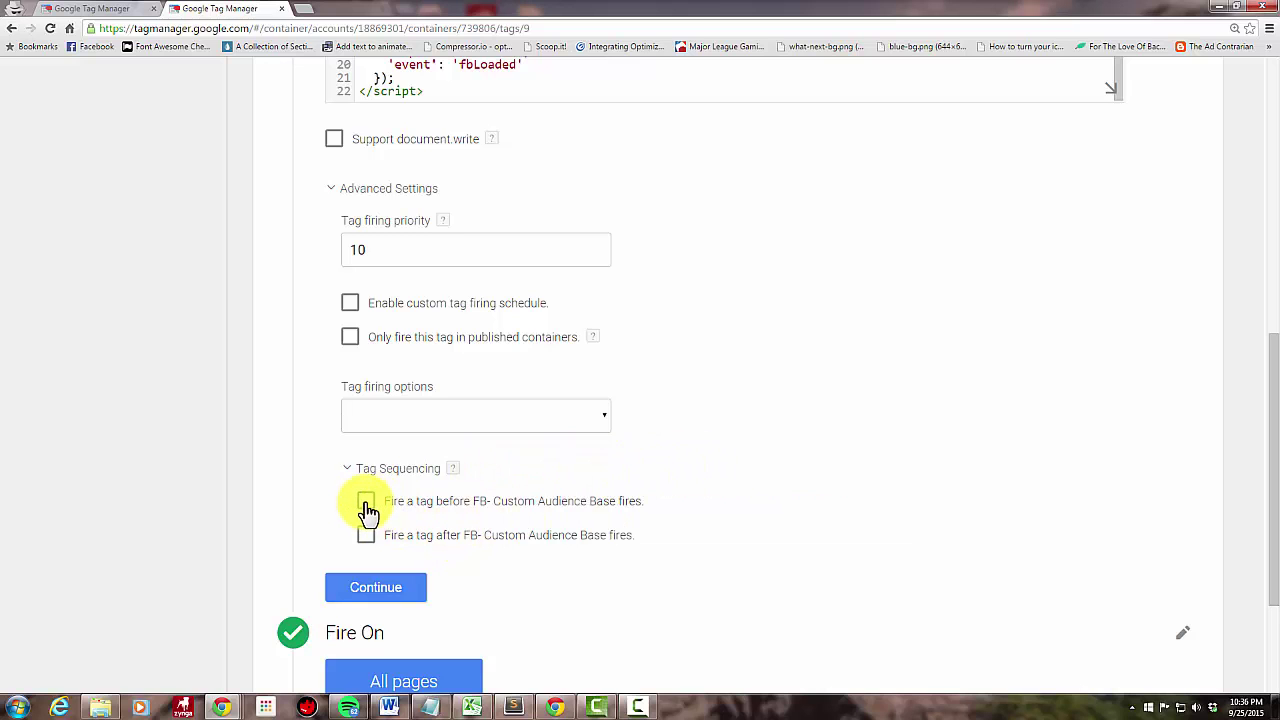
click(112, 9)
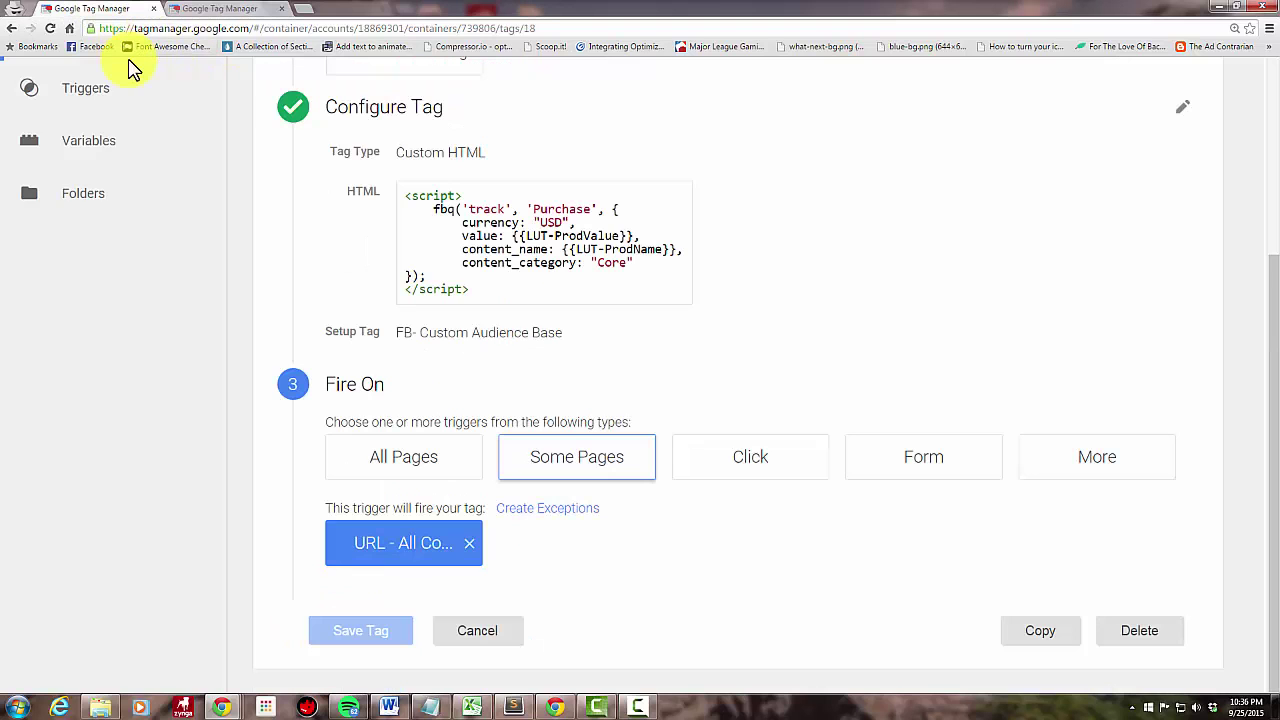
click(240, 10)
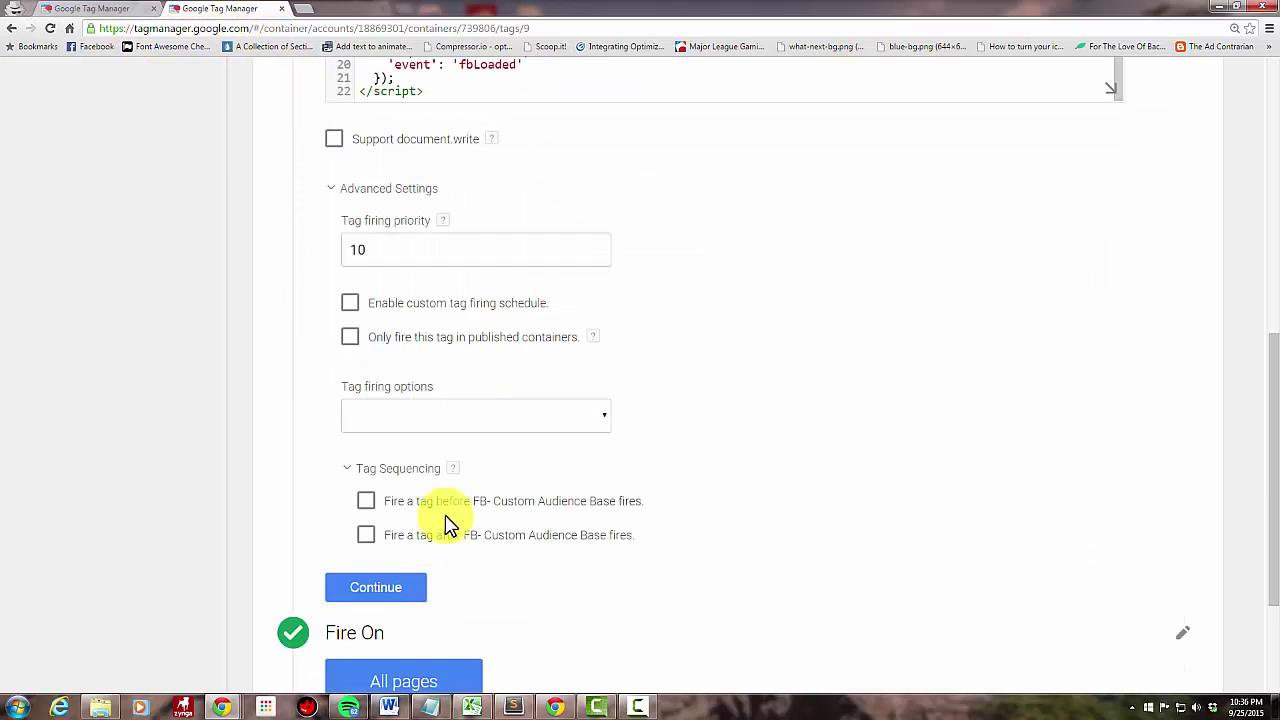
- Try sequencing FB - Event - Purchase to fire after the FB- Custom Audience Base tag
click(366, 537)
click(613, 580)
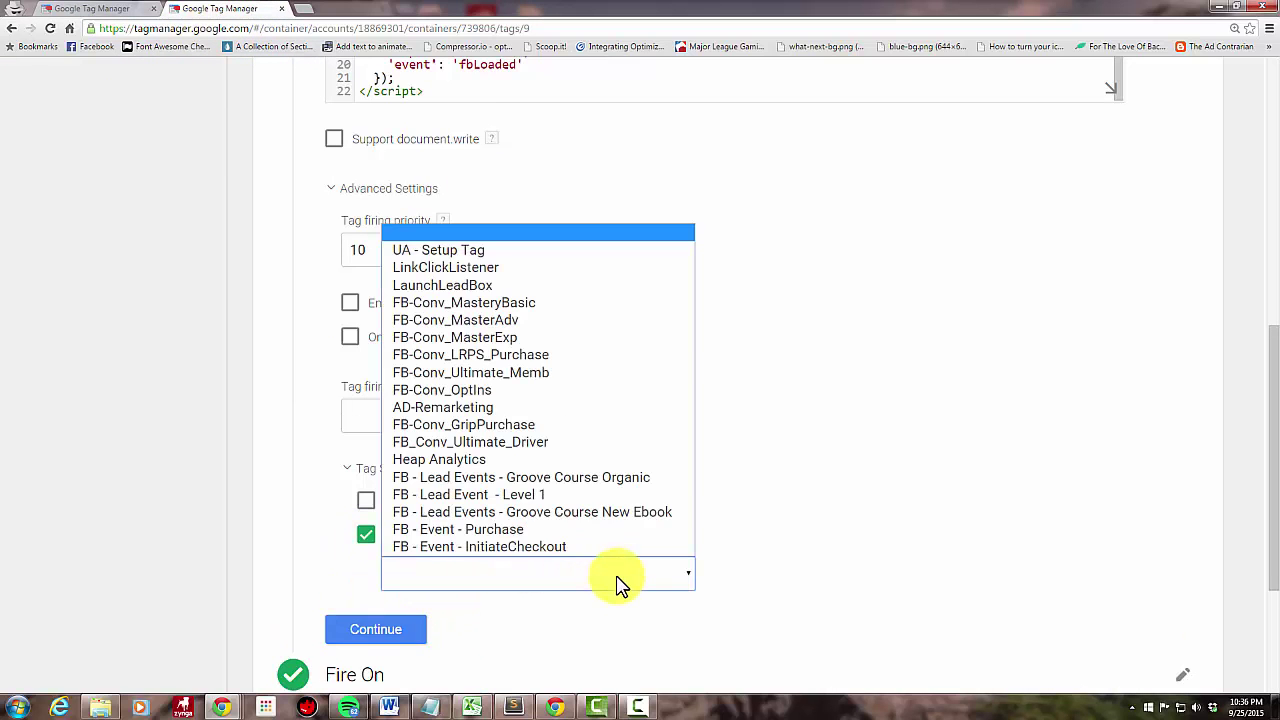
click(598, 530)
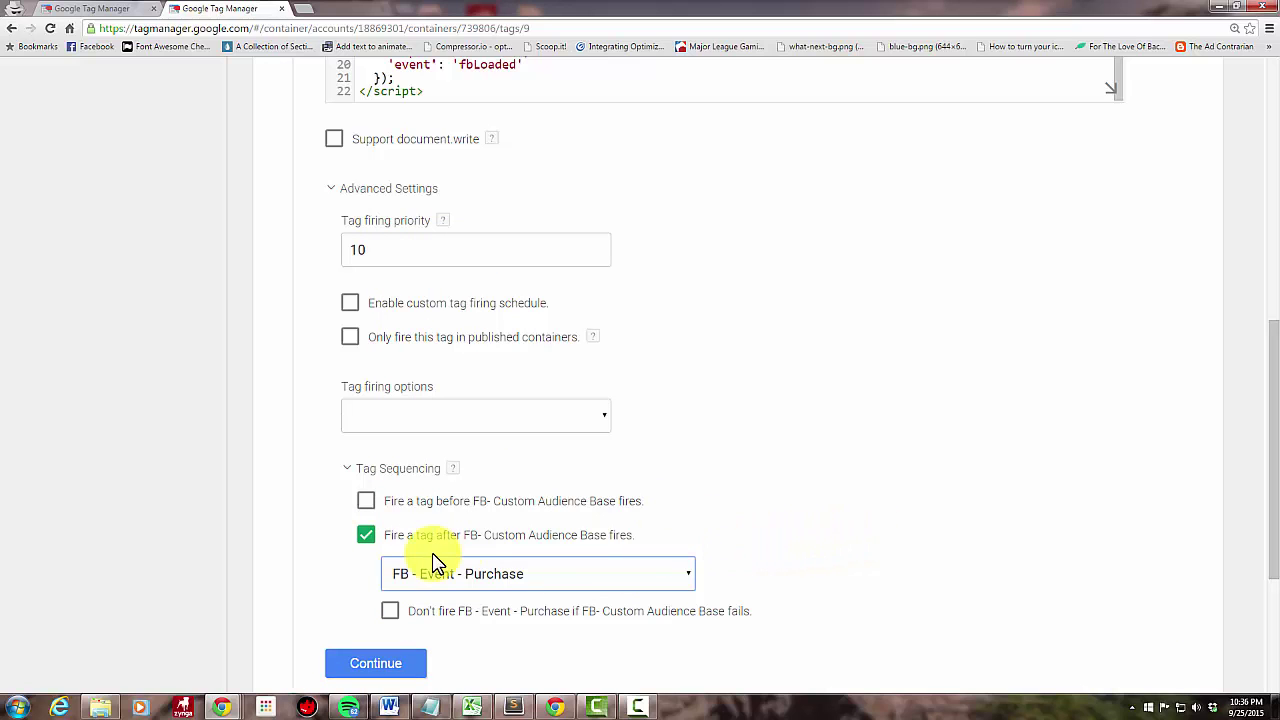
click(368, 540)
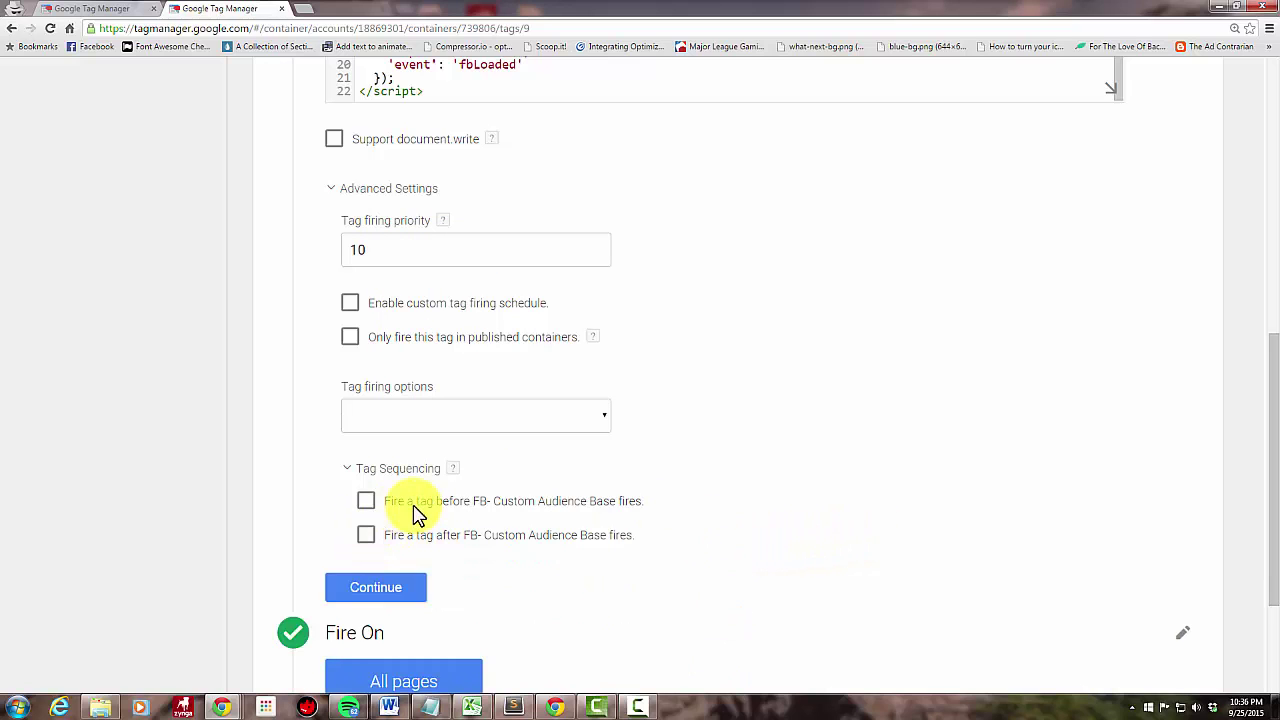
- Return to the Purchase tag, open its configuration for editing and examine its Tag Sequencing settings
click(110, 10)
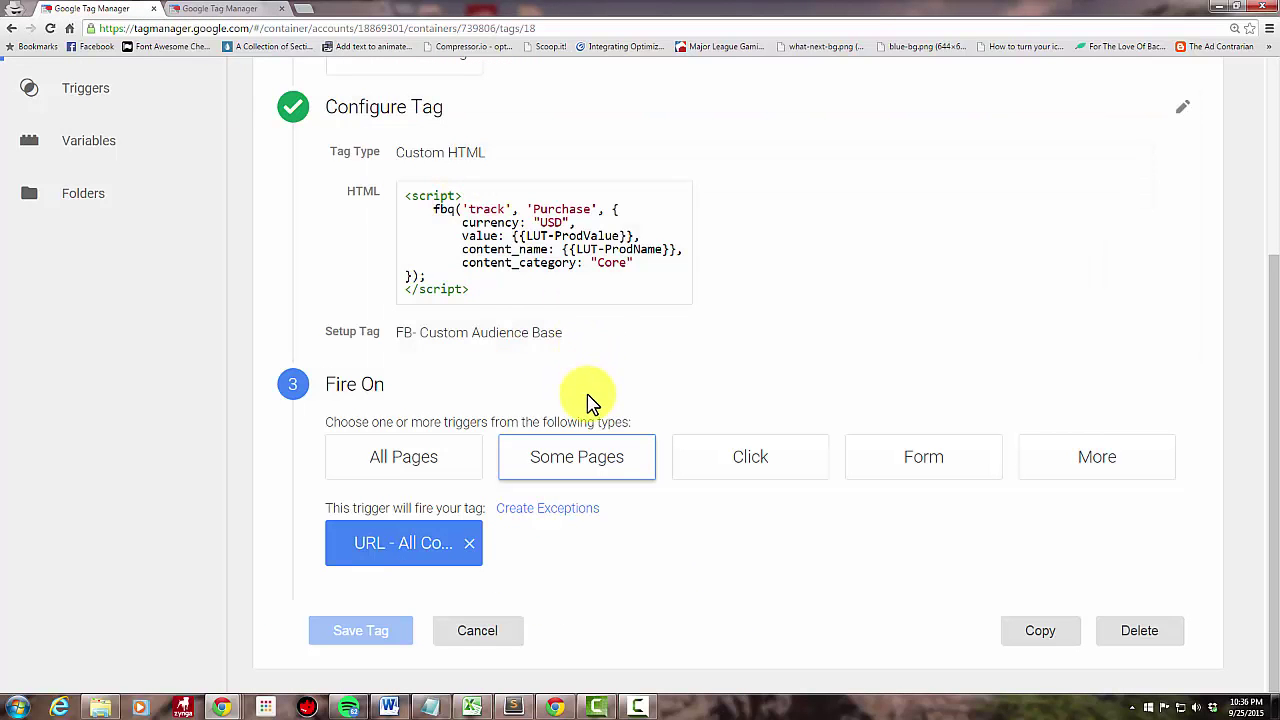
scroll(560, 400, up, 1)
click(500, 421)
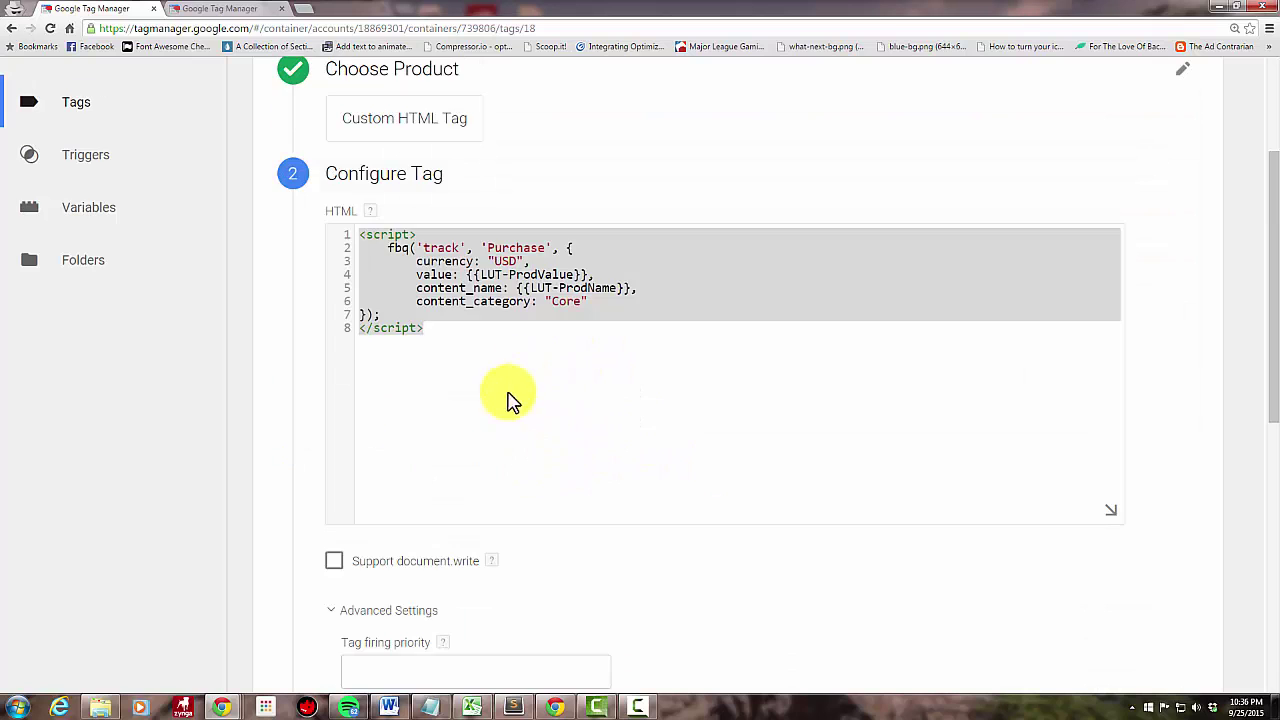
scroll(509, 400, down, 5)
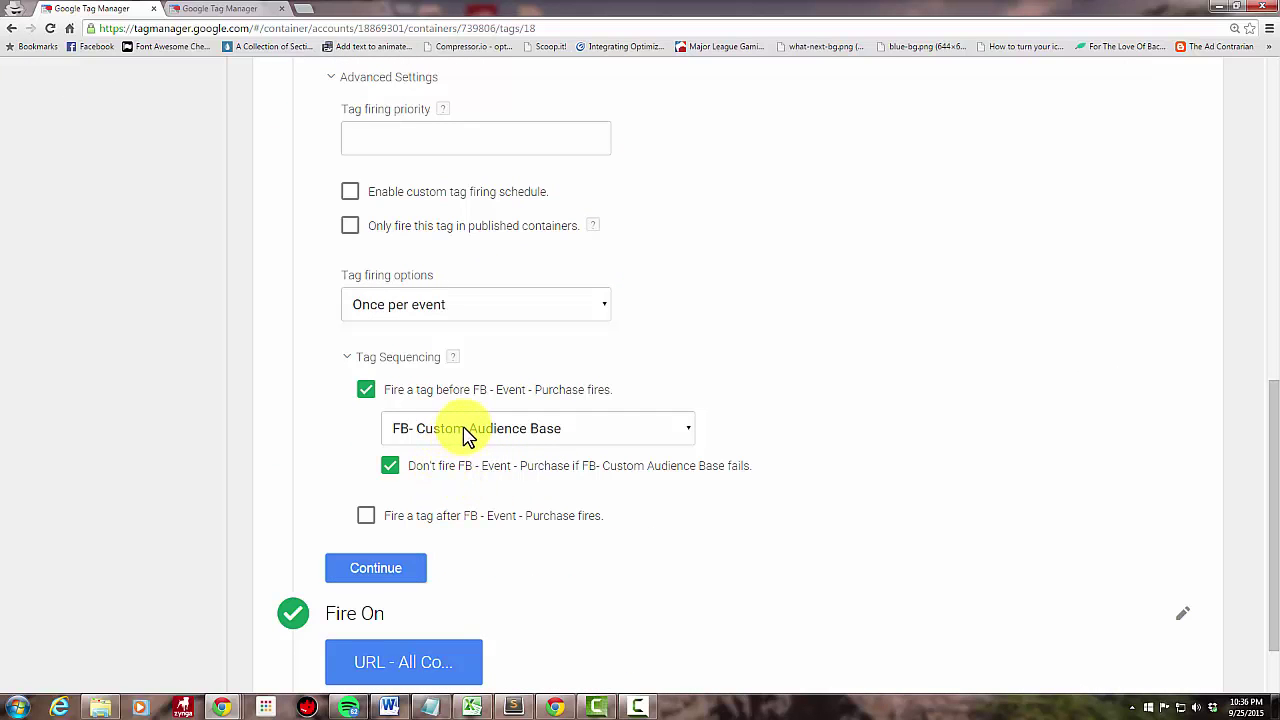